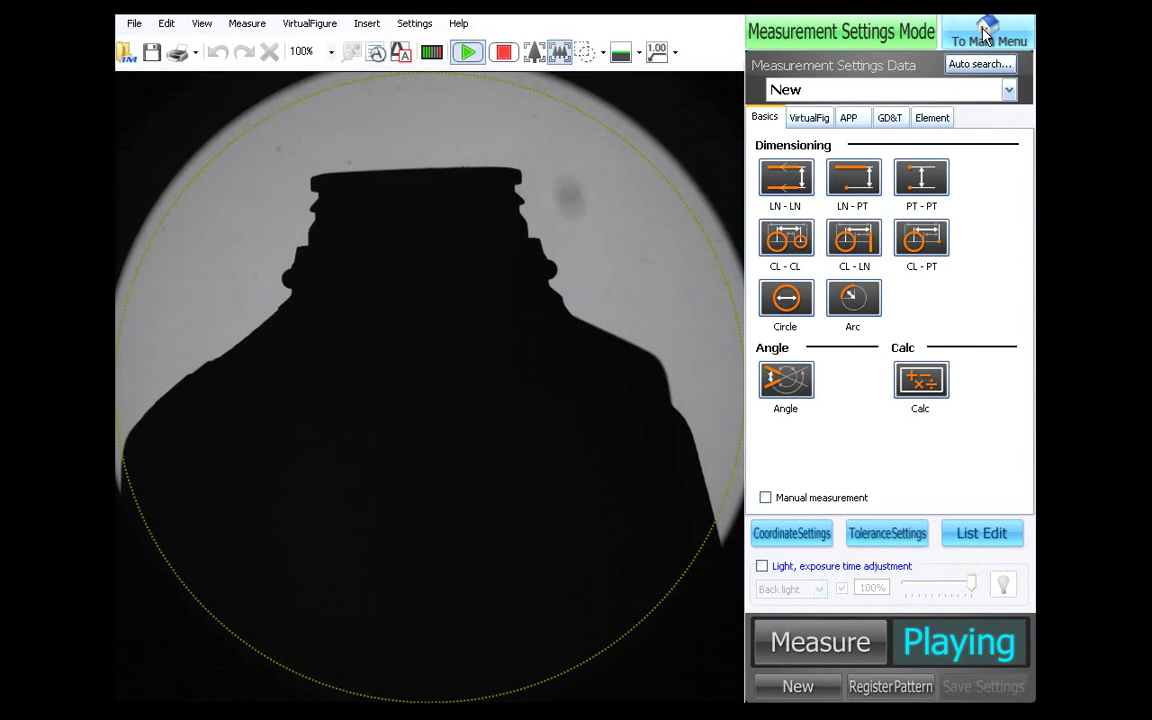
- Create a line element along the flat top rim of the bottle neck silhouette and apply it
scroll(481, 215, "up", 3)
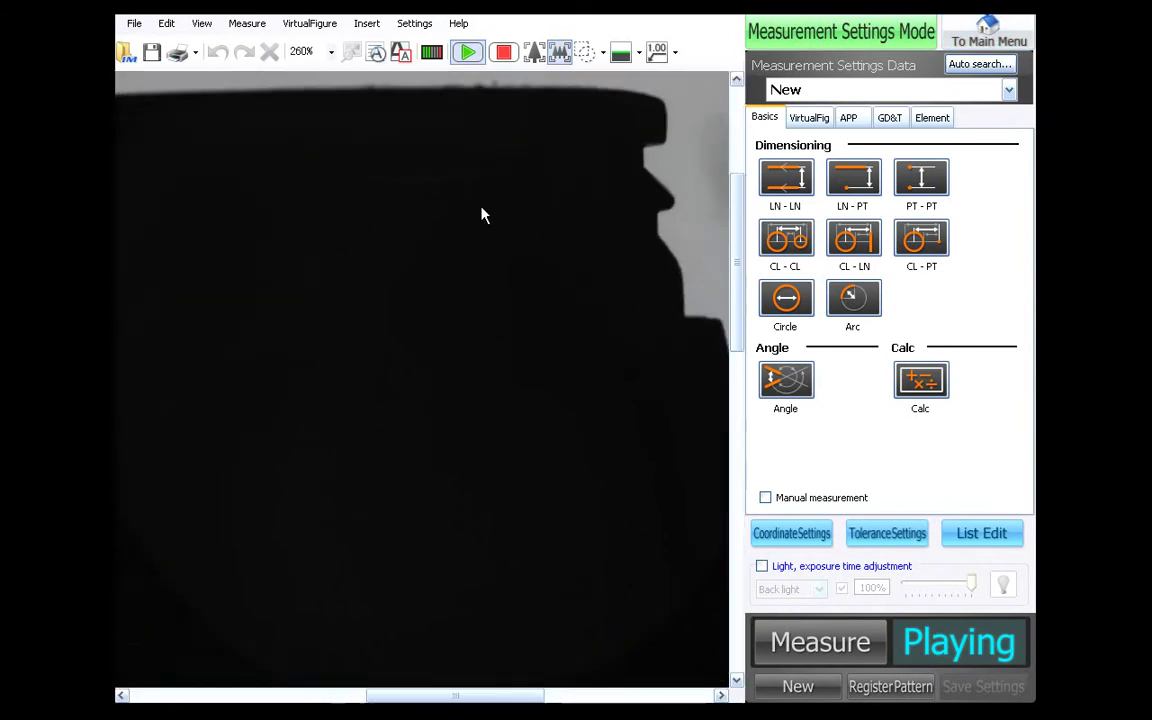
scroll(419, 185, "down", 2)
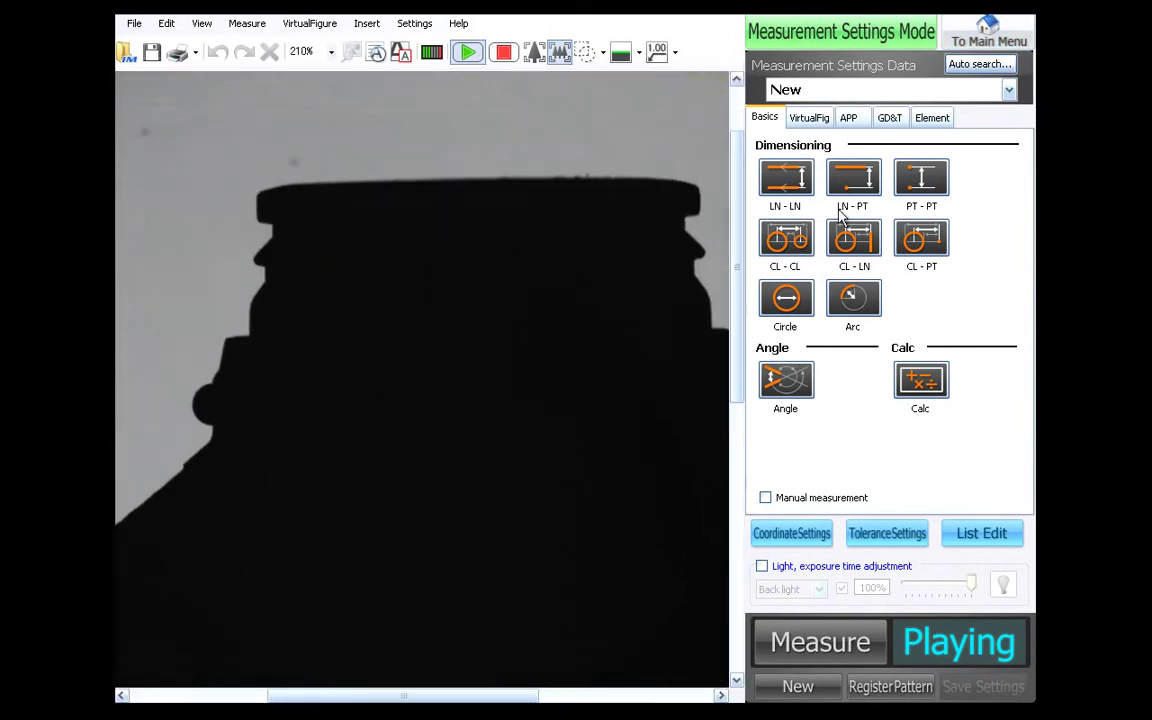
left_click(935, 118)
left_click(792, 261)
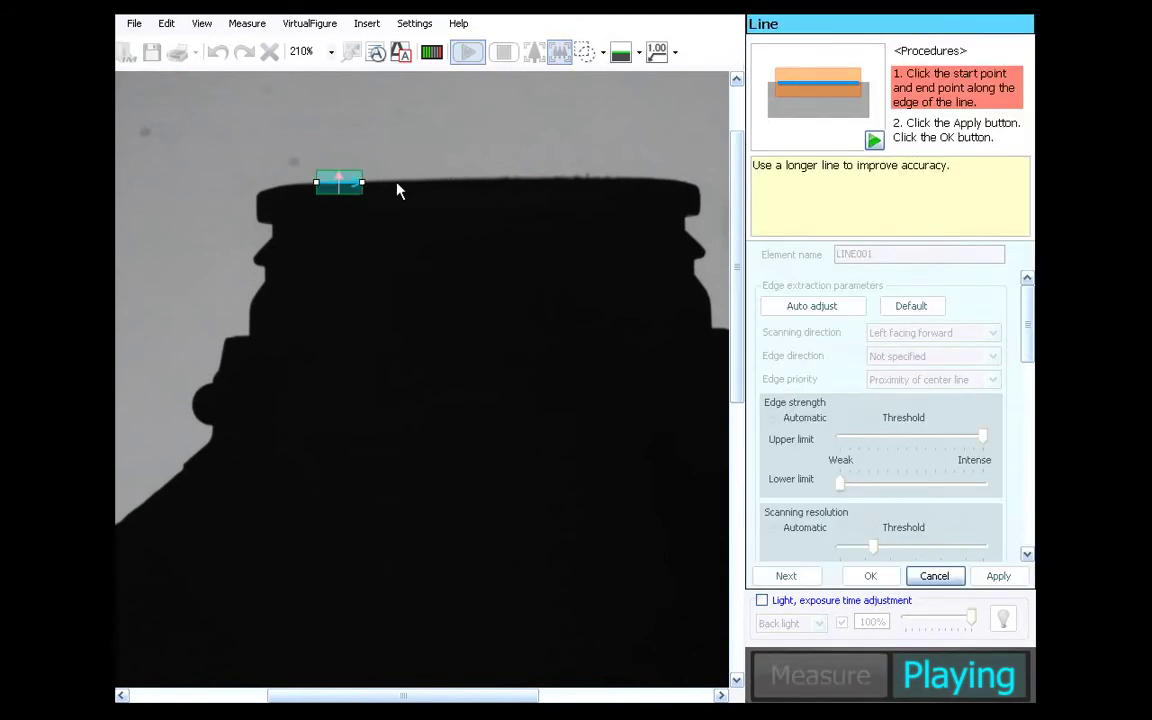
left_click(651, 175)
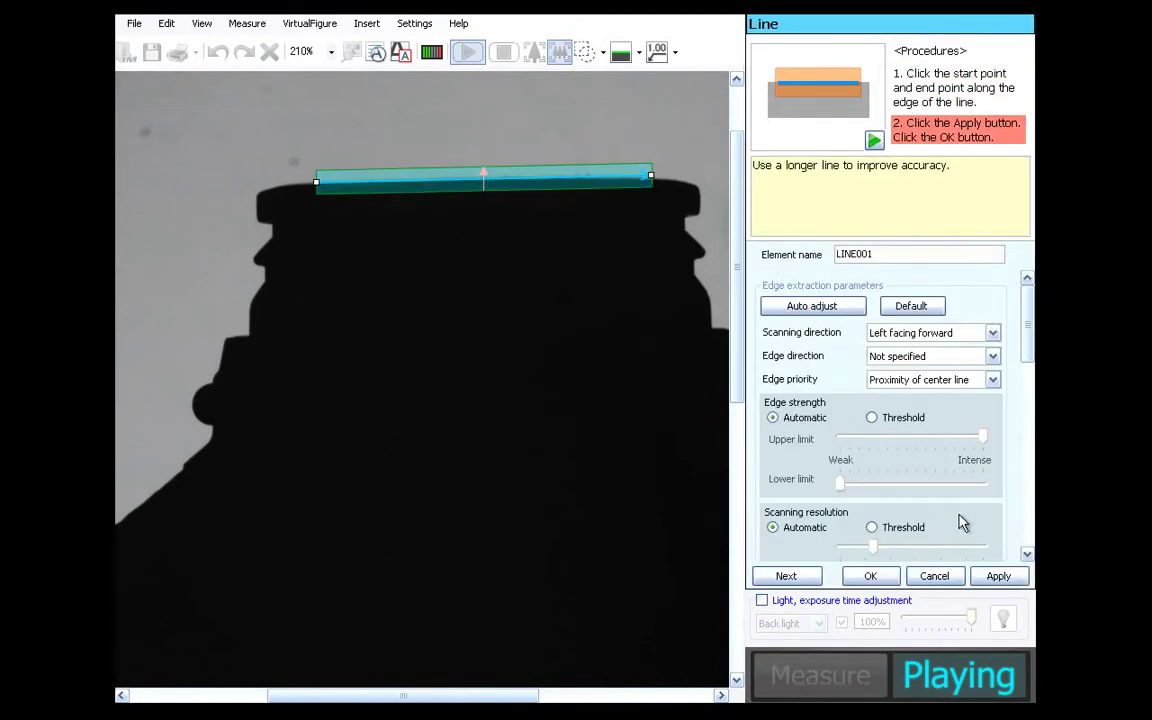
left_click(996, 575)
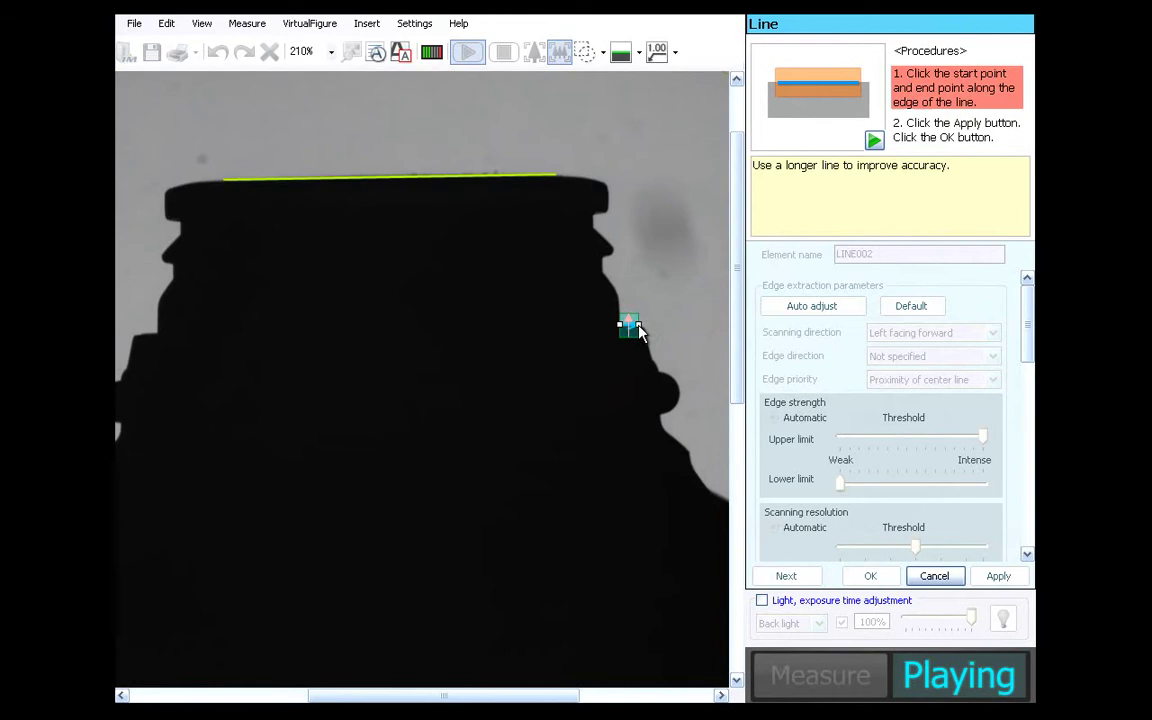
- Place short line elements on the right and left ledges at the base of the bottle neck, adjusting the left one's endpoint
left_click(641, 323)
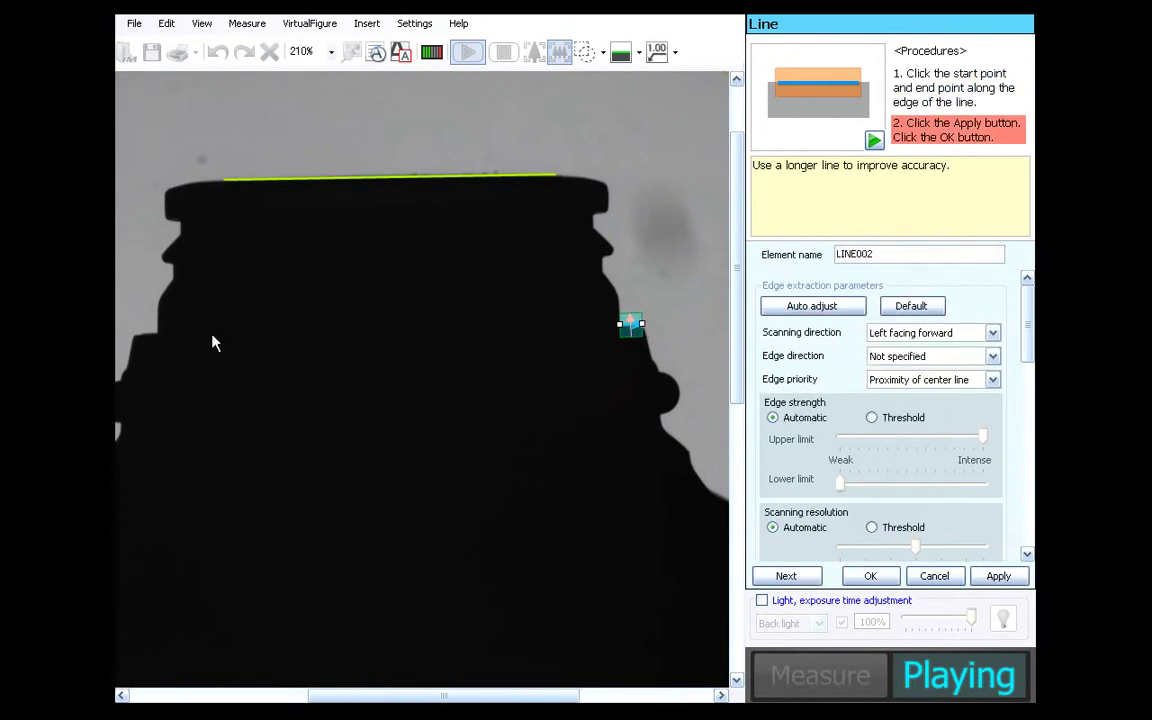
left_click(124, 324)
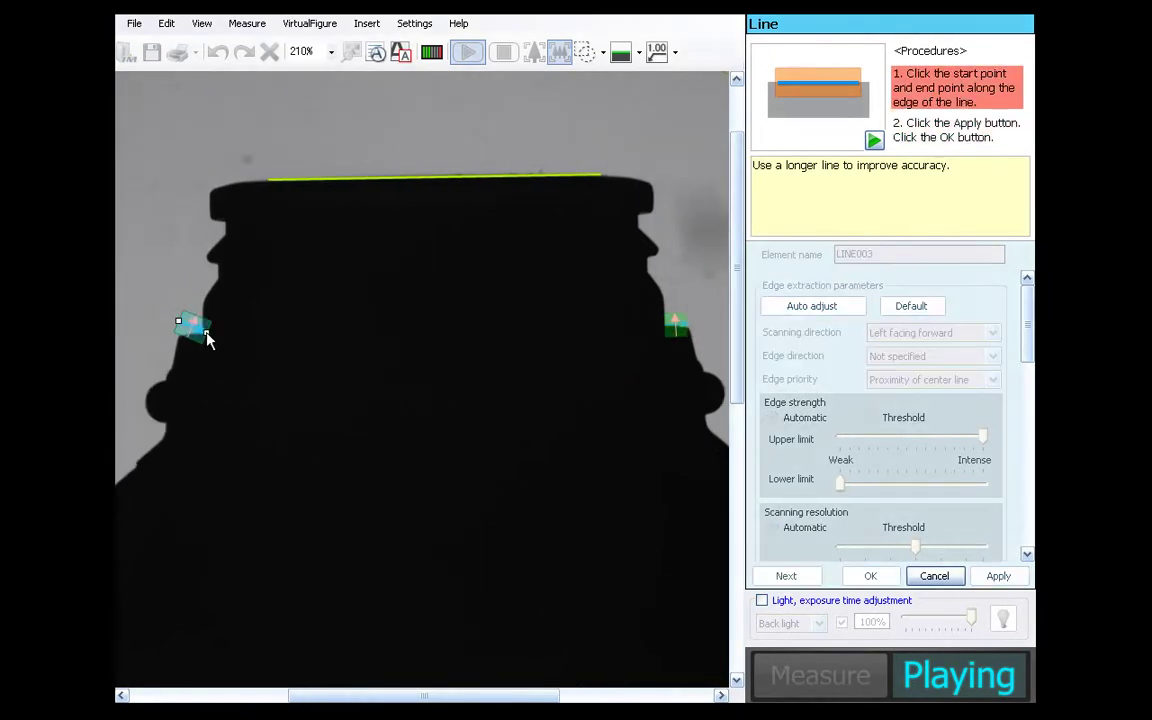
left_click(214, 326)
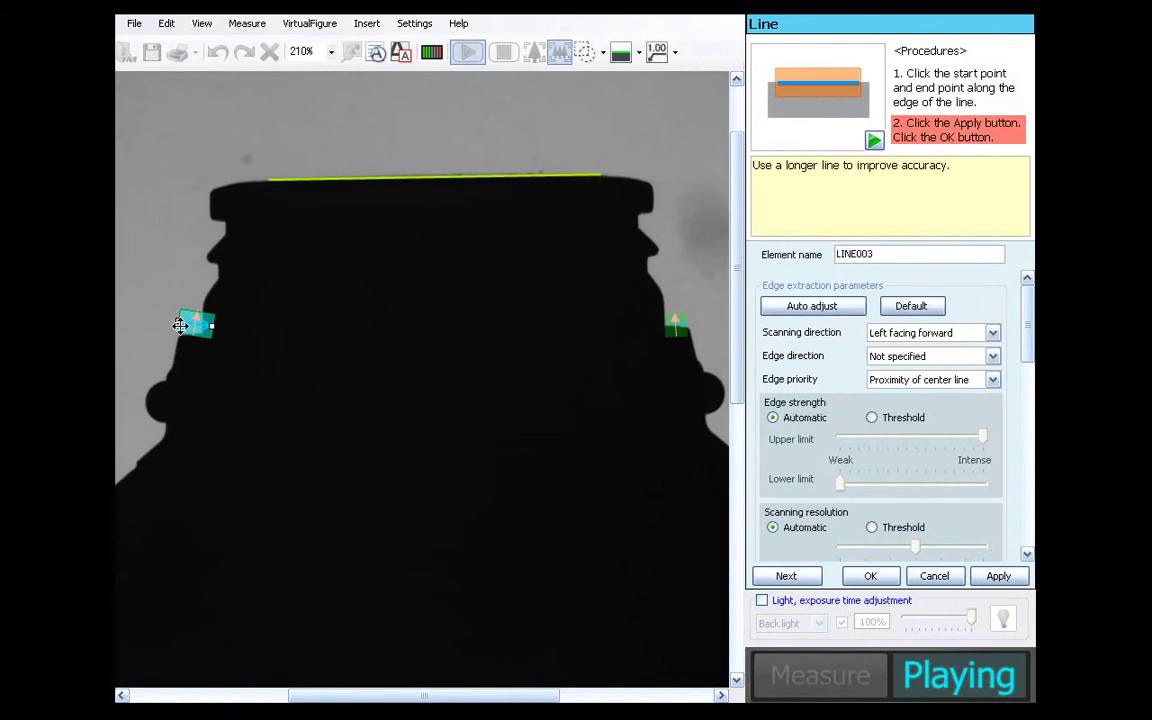
left_click_drag(179, 321, 177, 322)
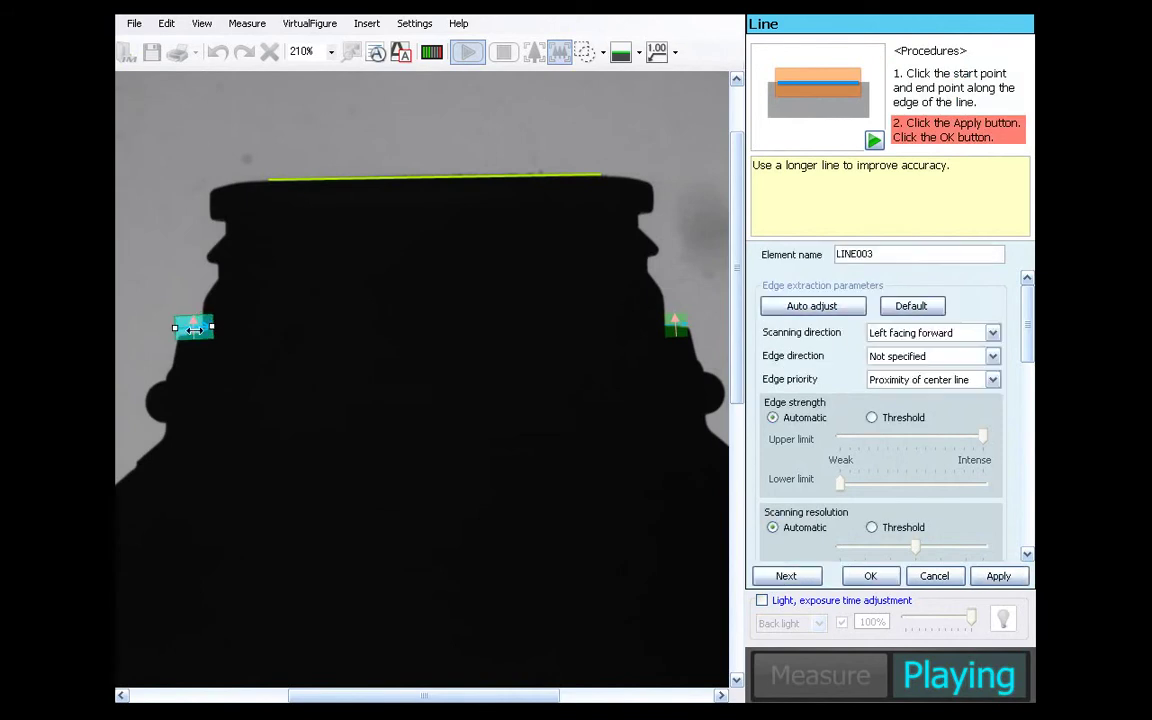
- Add short line elements on the underside of the bottle's top lip, on both the left and right sides
scroll(226, 218, "up", 1)
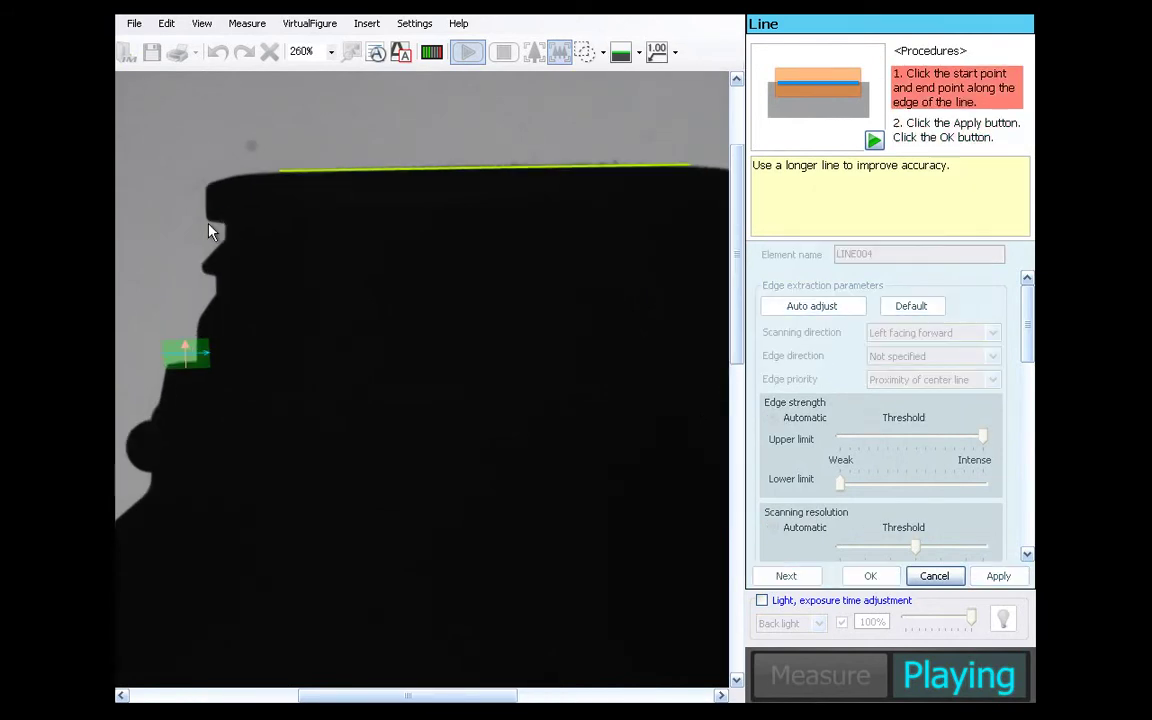
left_click(208, 228)
left_click(226, 231)
left_click_drag(481, 229, 316, 224)
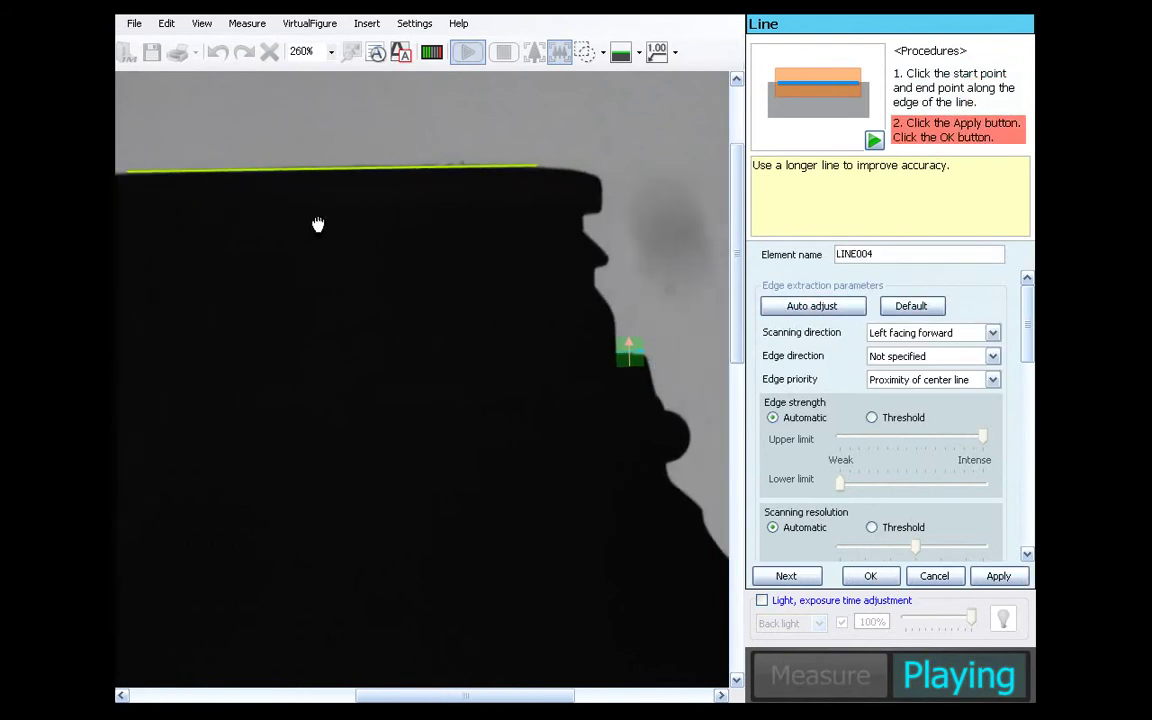
key("Return")
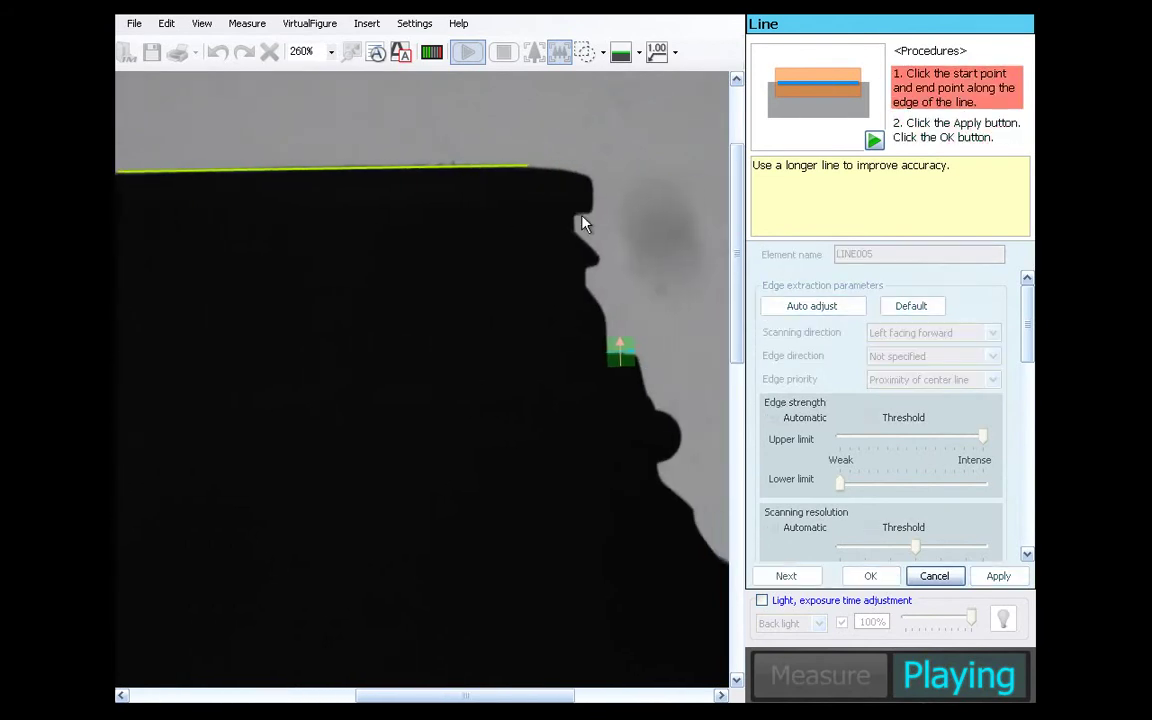
left_click(584, 217)
left_click(590, 219)
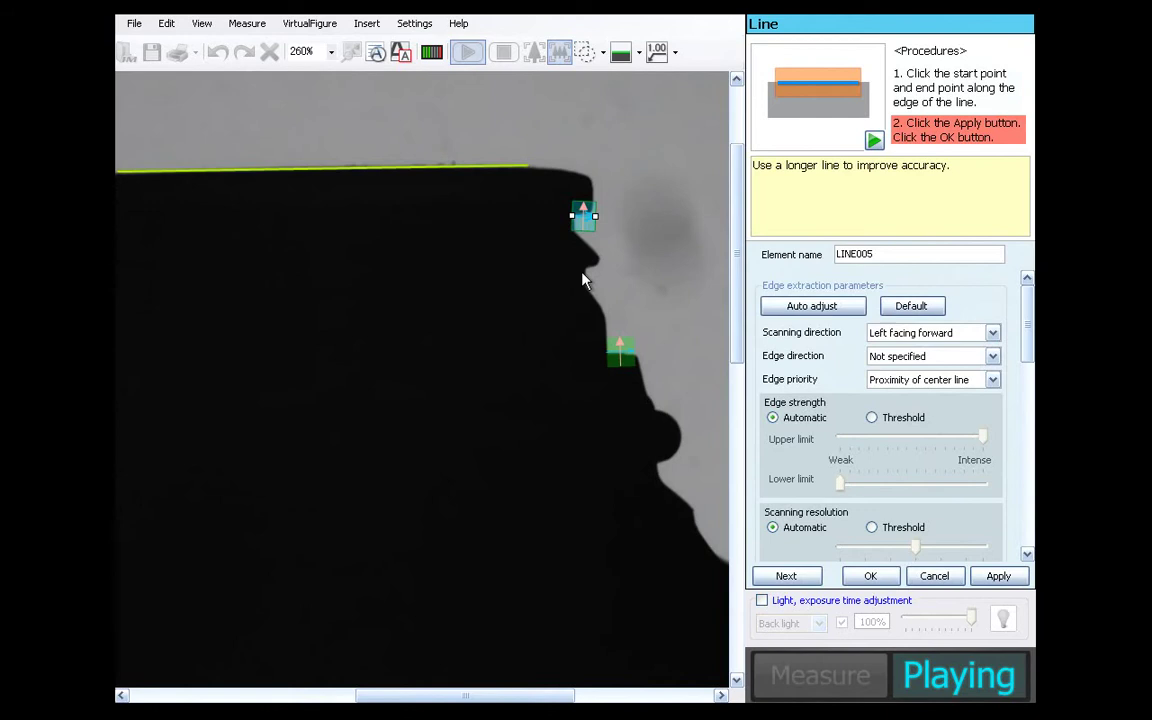
key("Return")
- Add short line elements on the underside of the thread bead on both sides and finish the Line tool
left_click(598, 276)
scroll(352, 290, "down", 2)
scroll(406, 296, "up", 3)
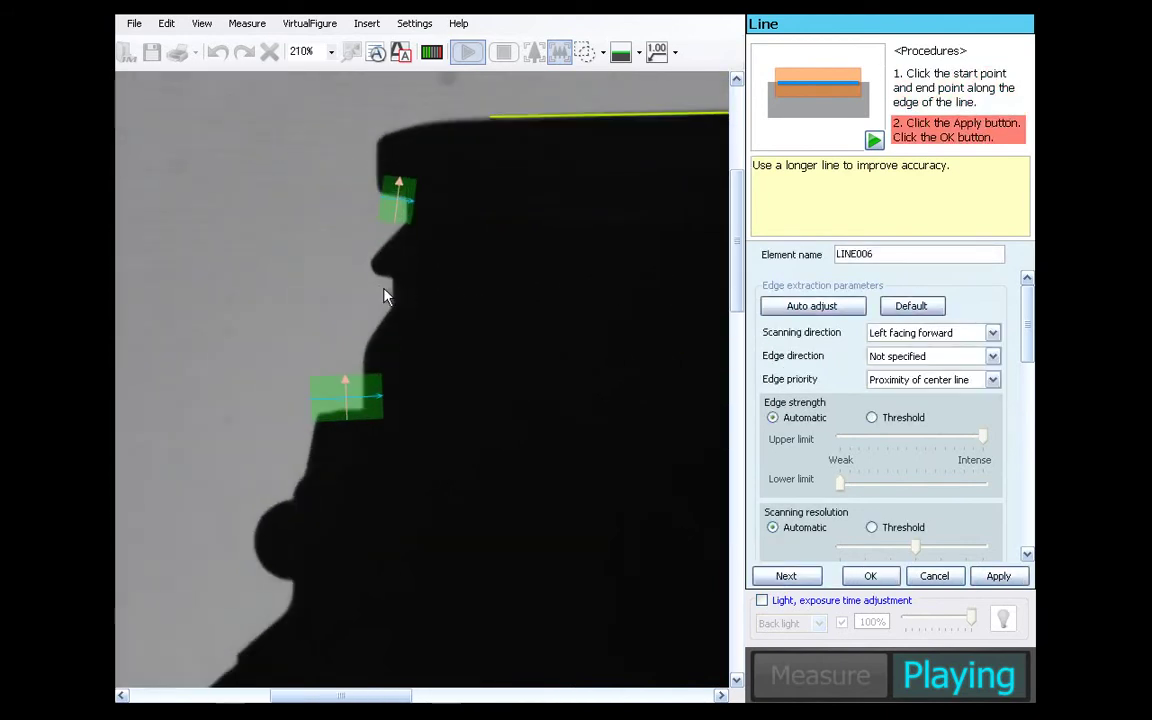
key("Return")
left_click(374, 281)
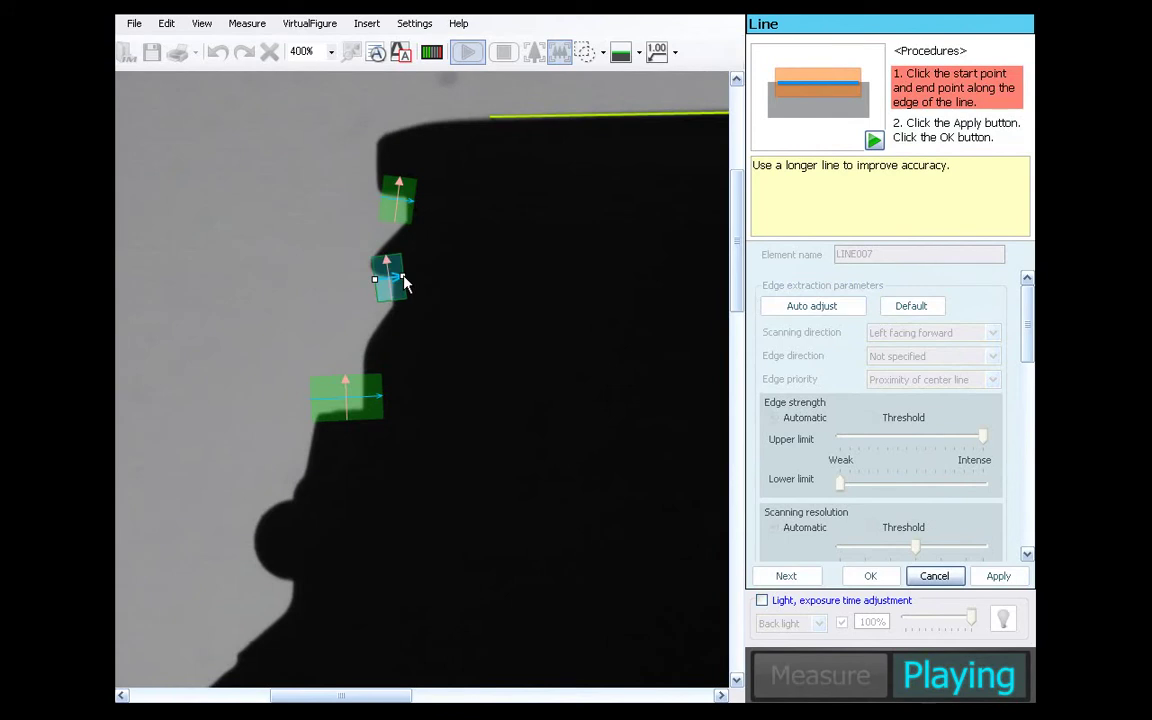
left_click(400, 280)
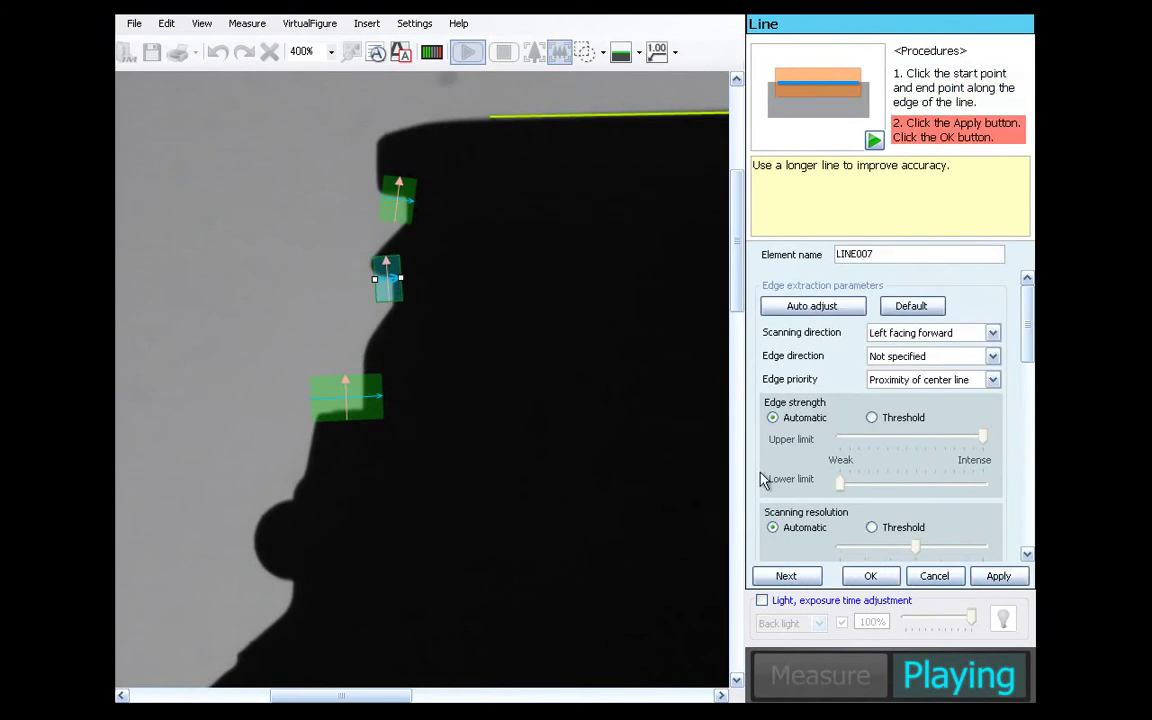
left_click(887, 583)
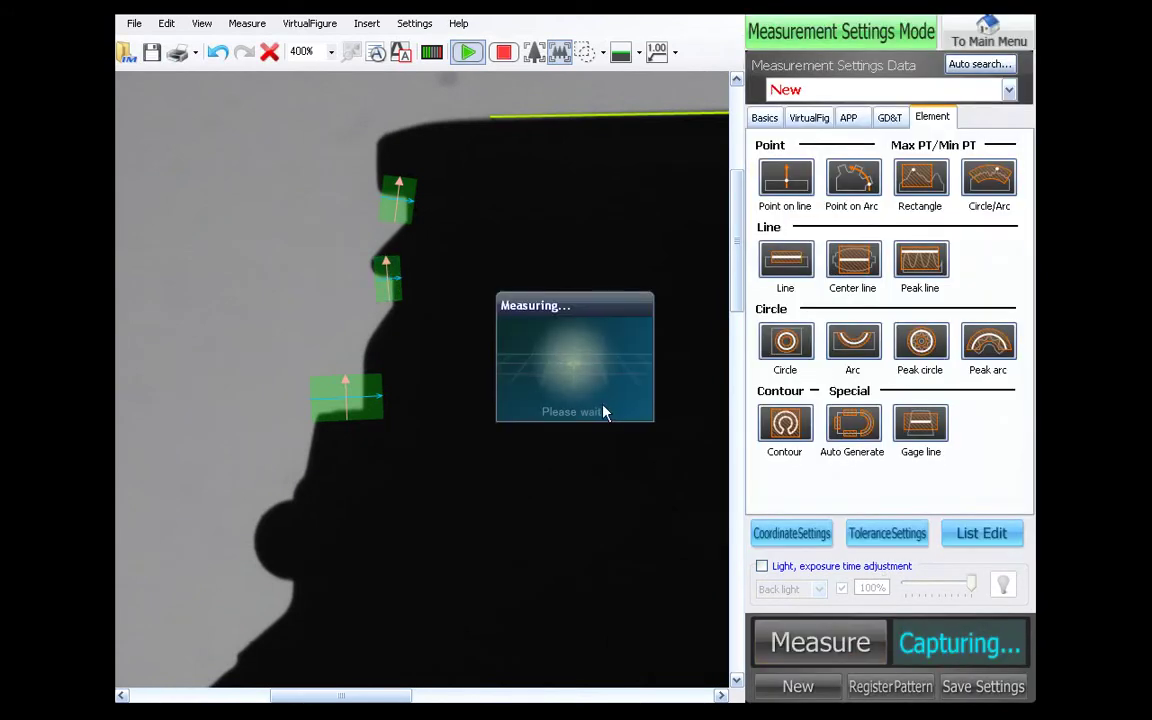
- Connect the right and left lines under the top lip with a Connect Line virtual figure
scroll(544, 385, "down", 3)
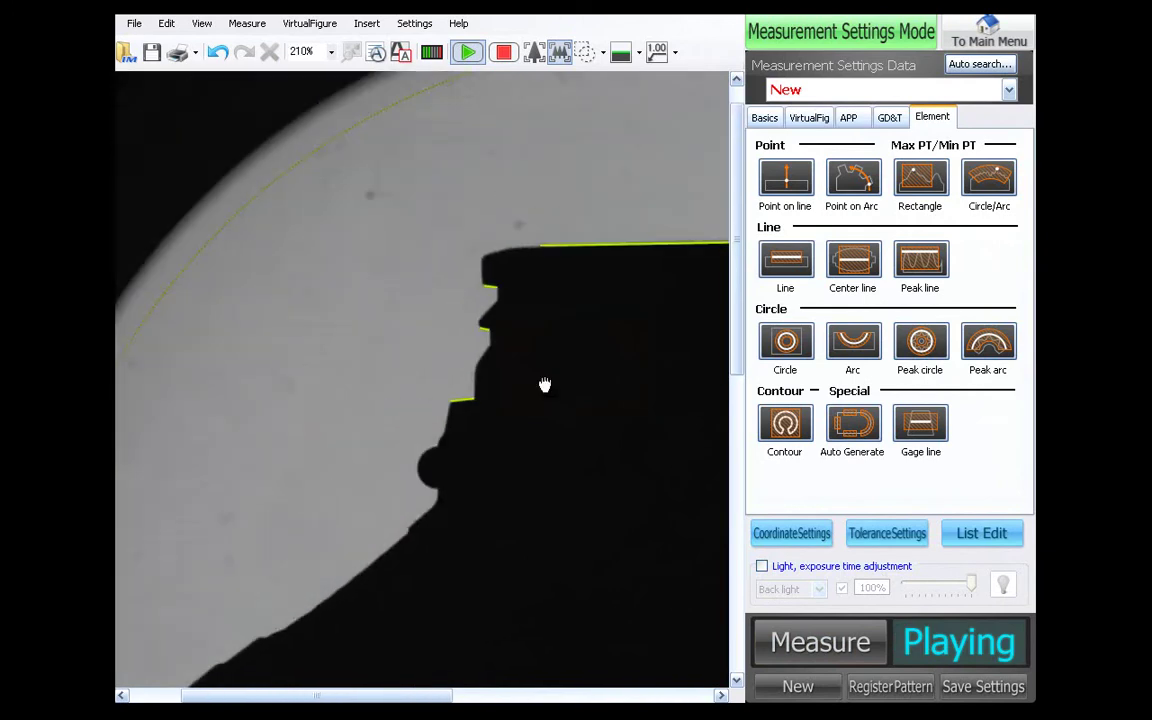
left_click_drag(544, 385, 342, 411)
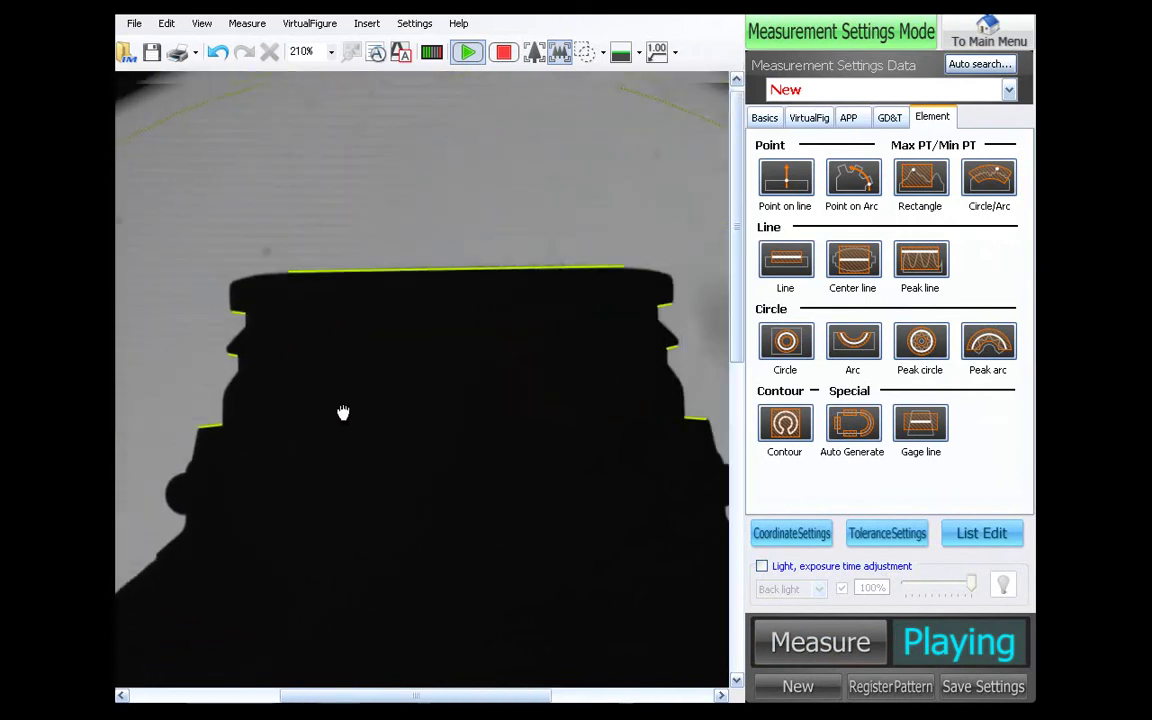
left_click(810, 119)
left_click(921, 180)
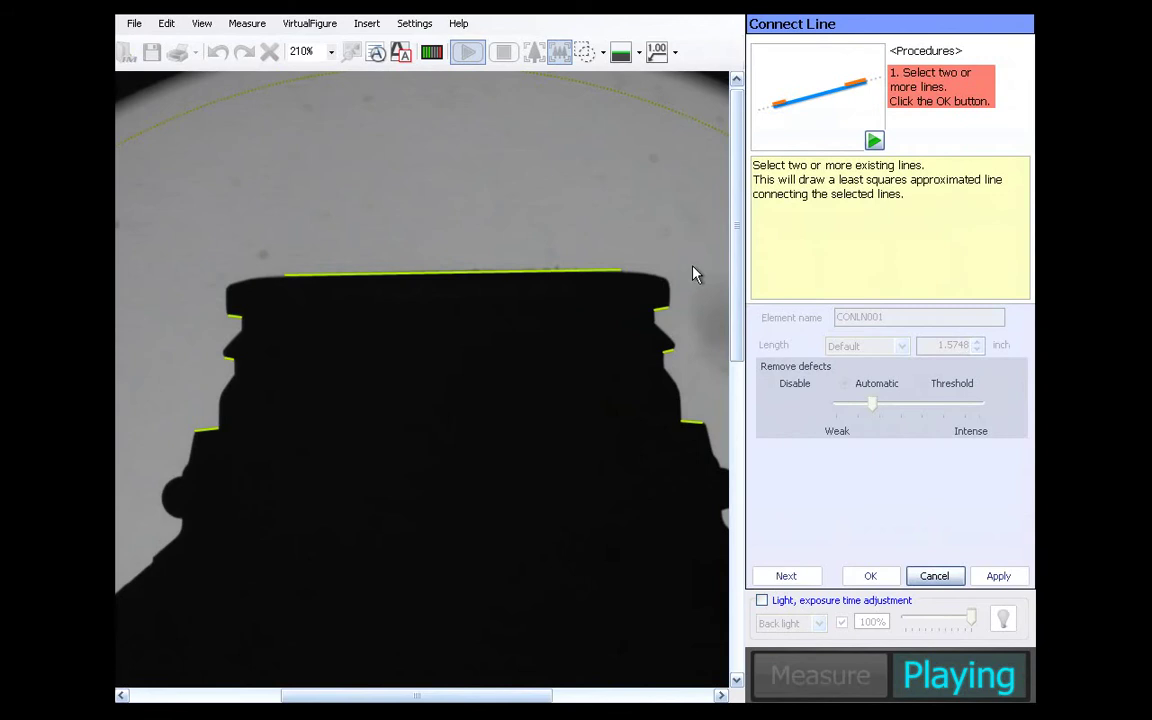
left_click(663, 315)
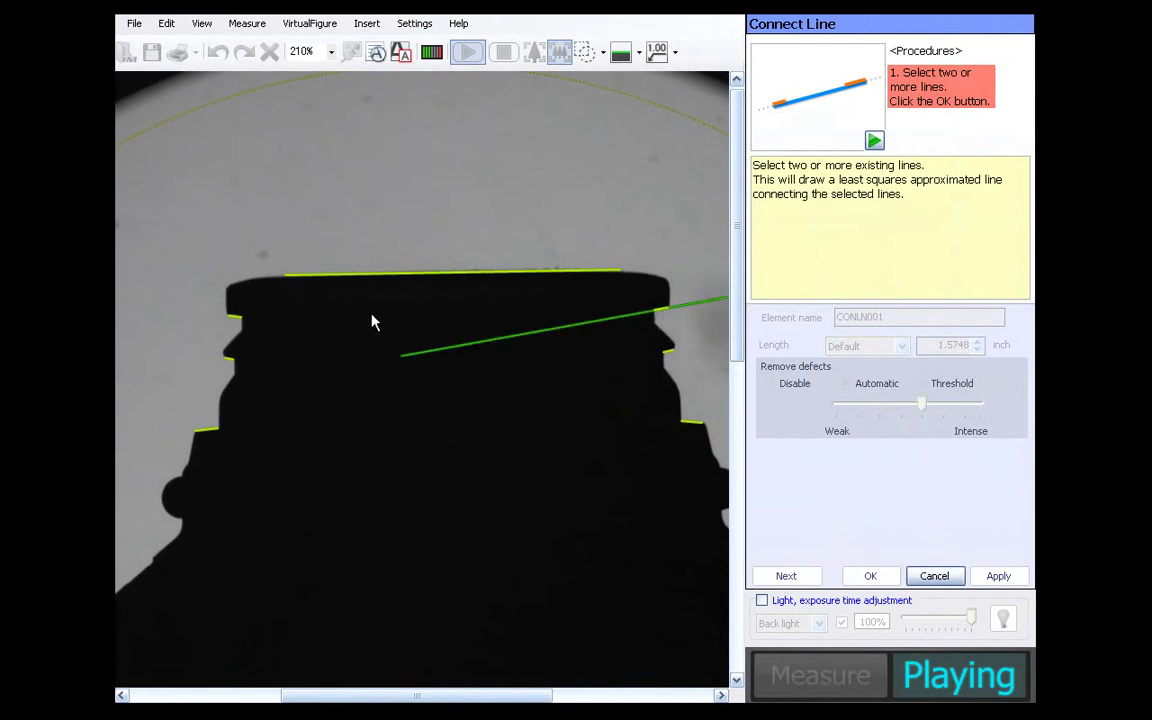
left_click(236, 320)
key("Return")
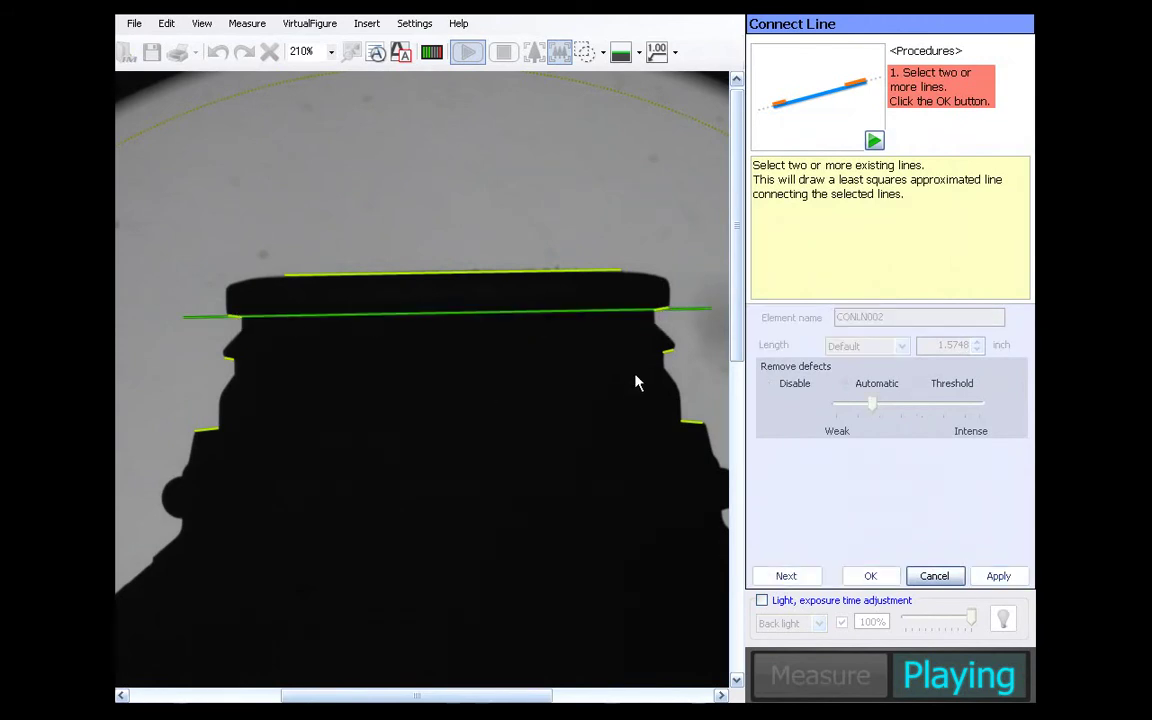
- Create connecting lines between the two thread bead lines and between the two ledge lines at the neck's base
left_click(667, 355)
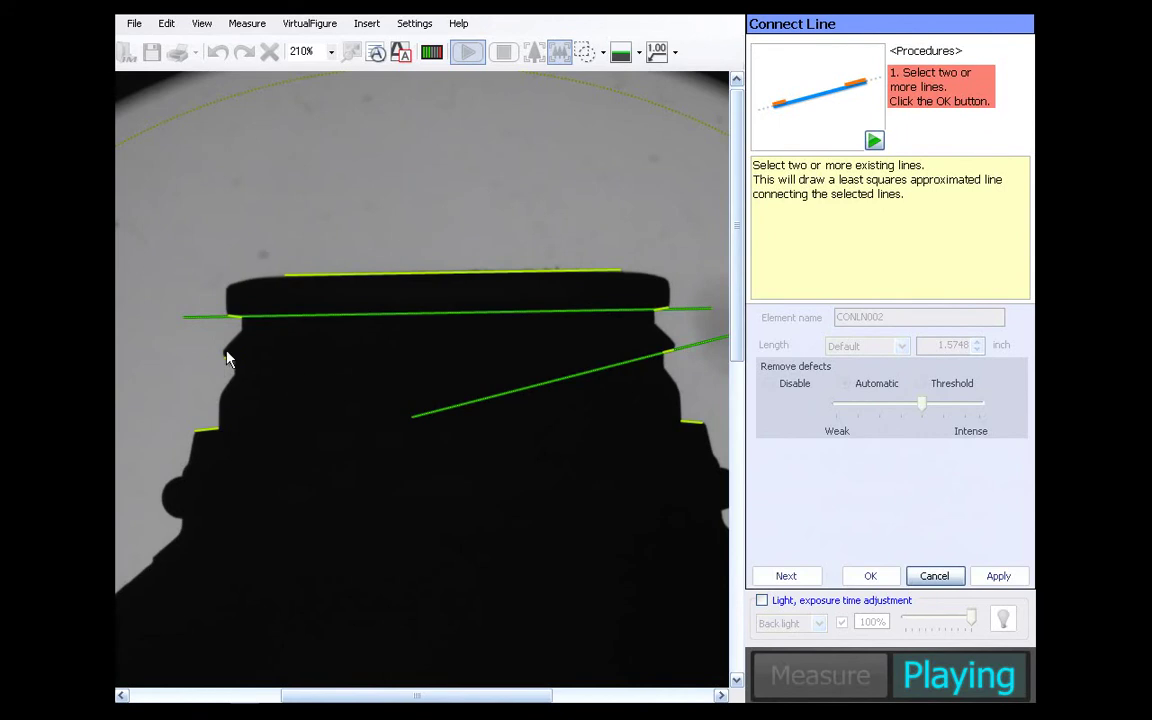
left_click(230, 360)
key("Return")
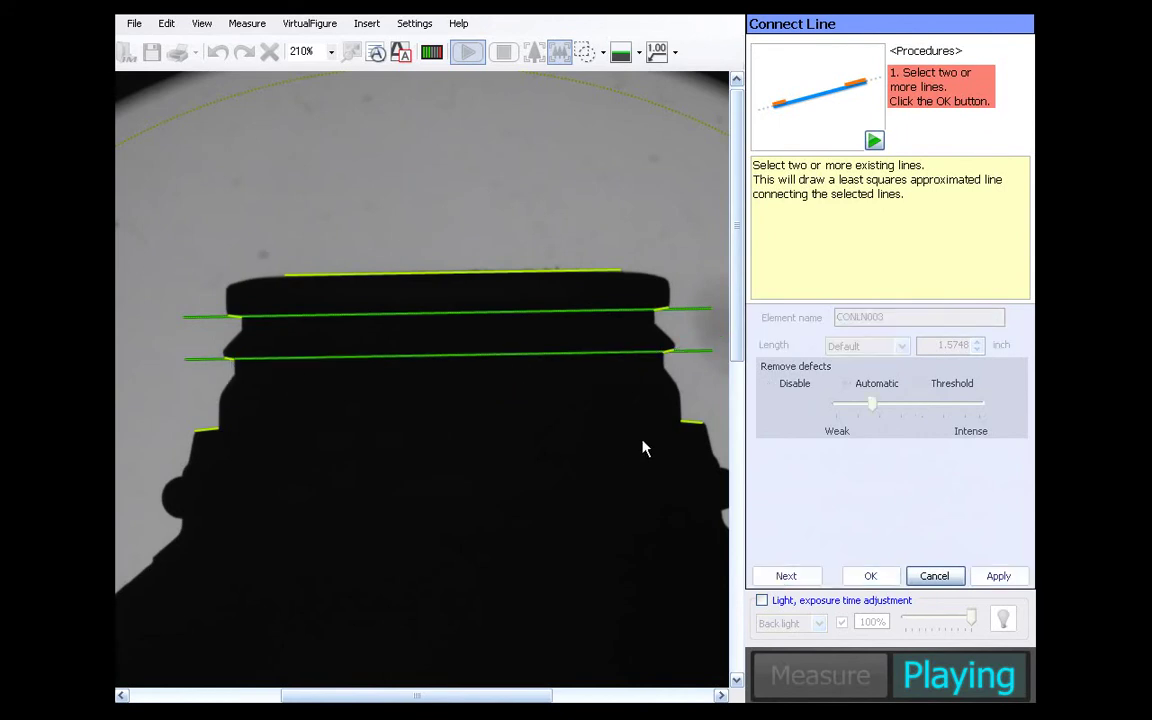
left_click(697, 429)
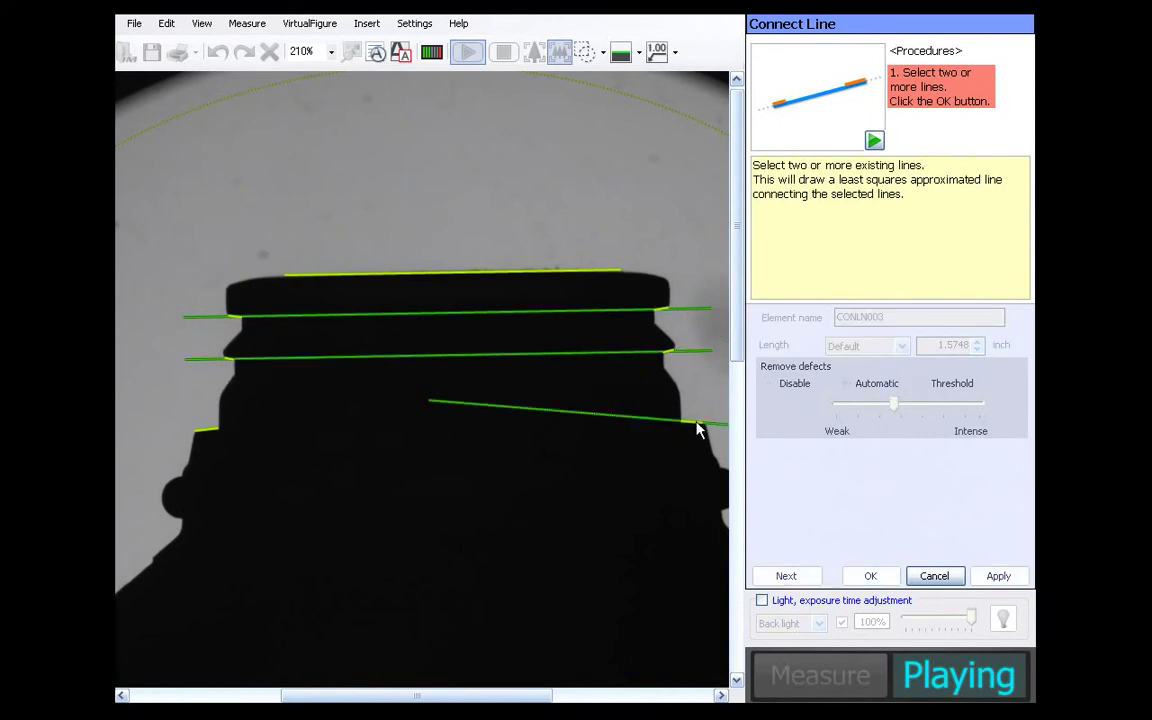
left_click(214, 432)
left_click(878, 580)
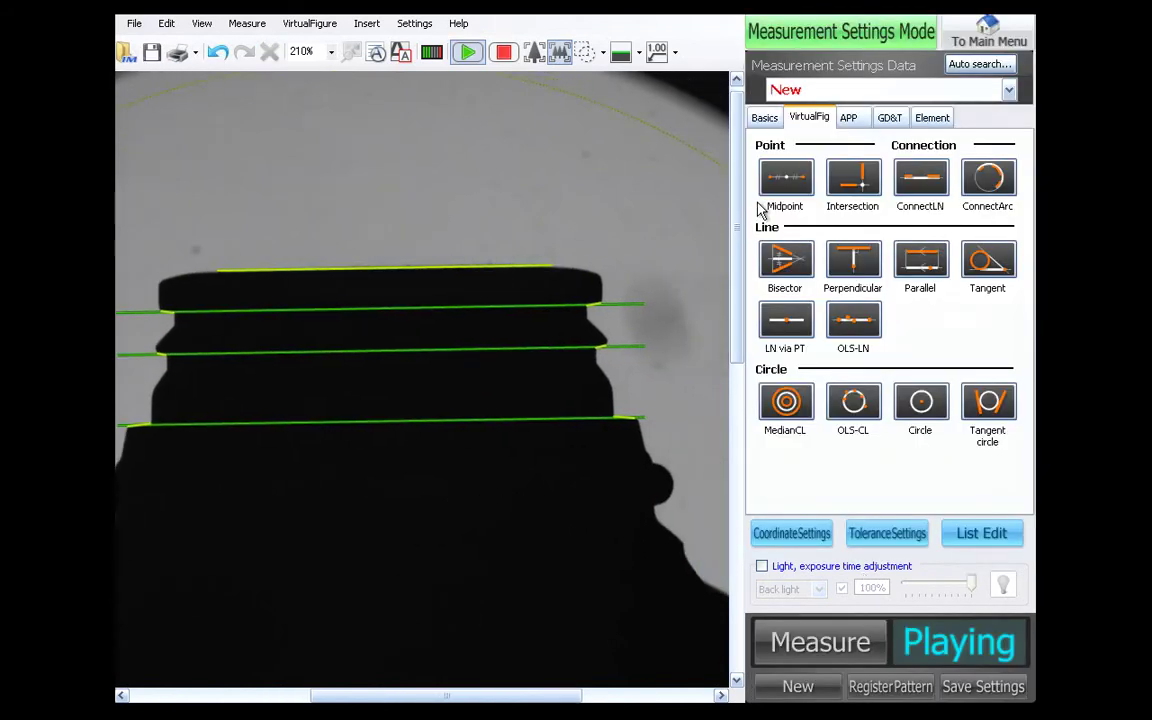
- Dimension the line-to-line distance from the top rim to the lip's connecting line, placed beside the neck's left side and named H1
left_click(765, 118)
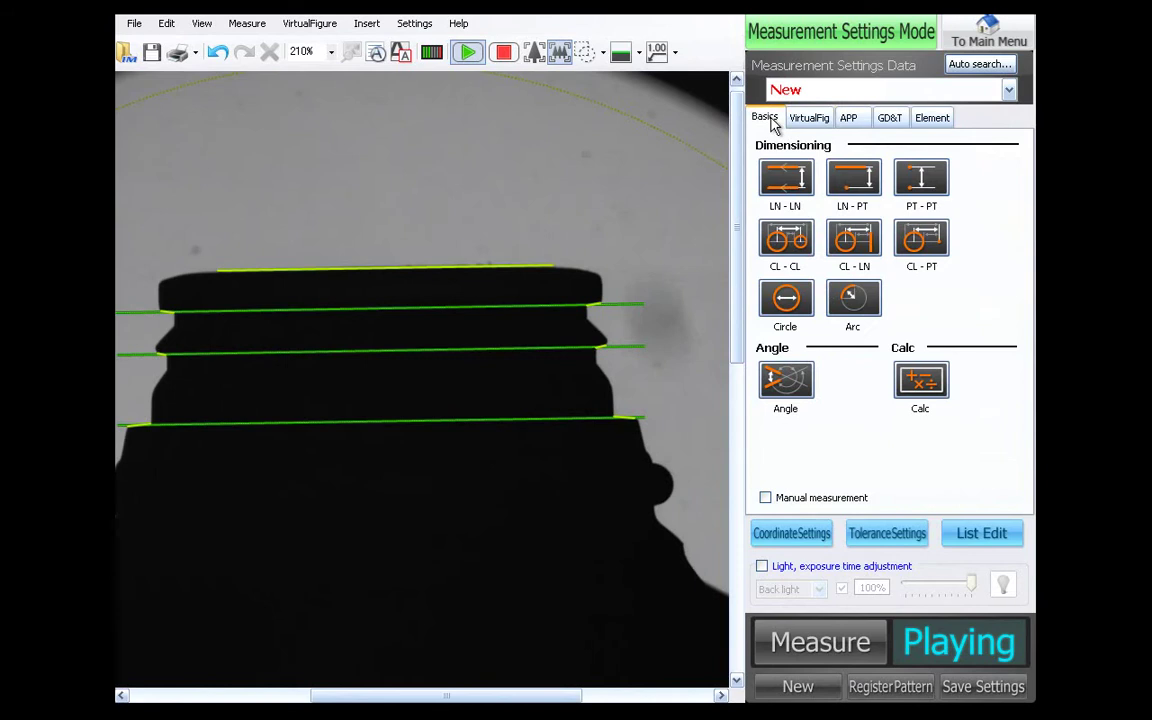
left_click(785, 175)
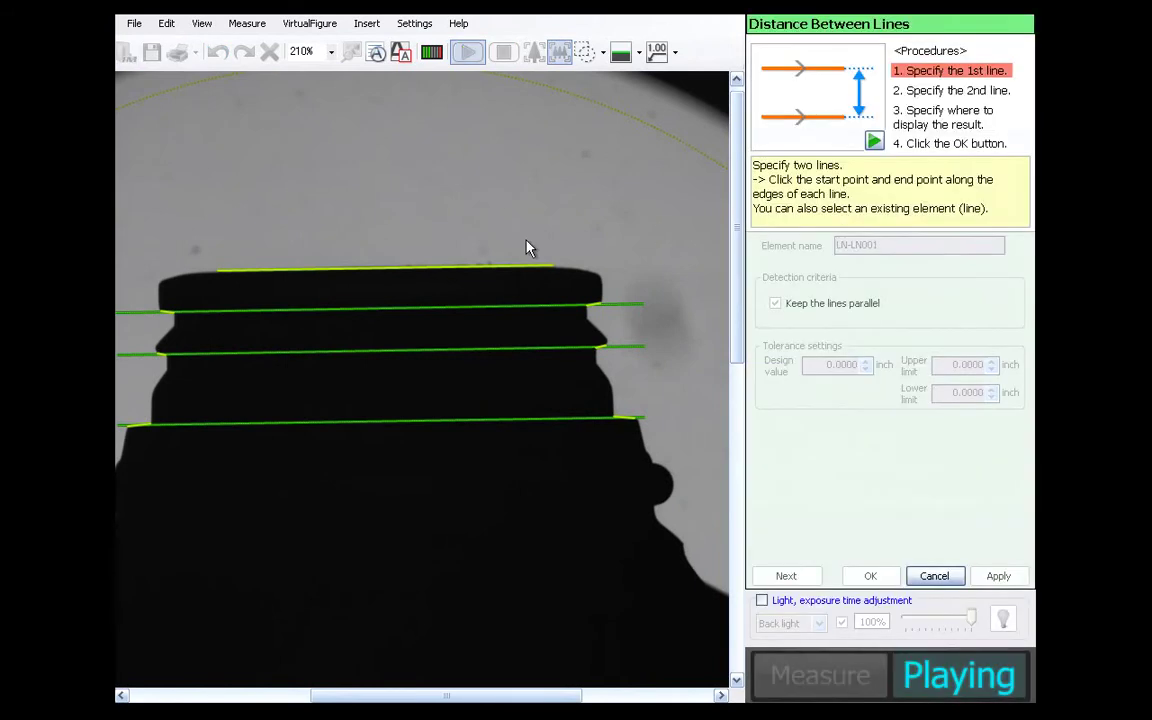
left_click(410, 270)
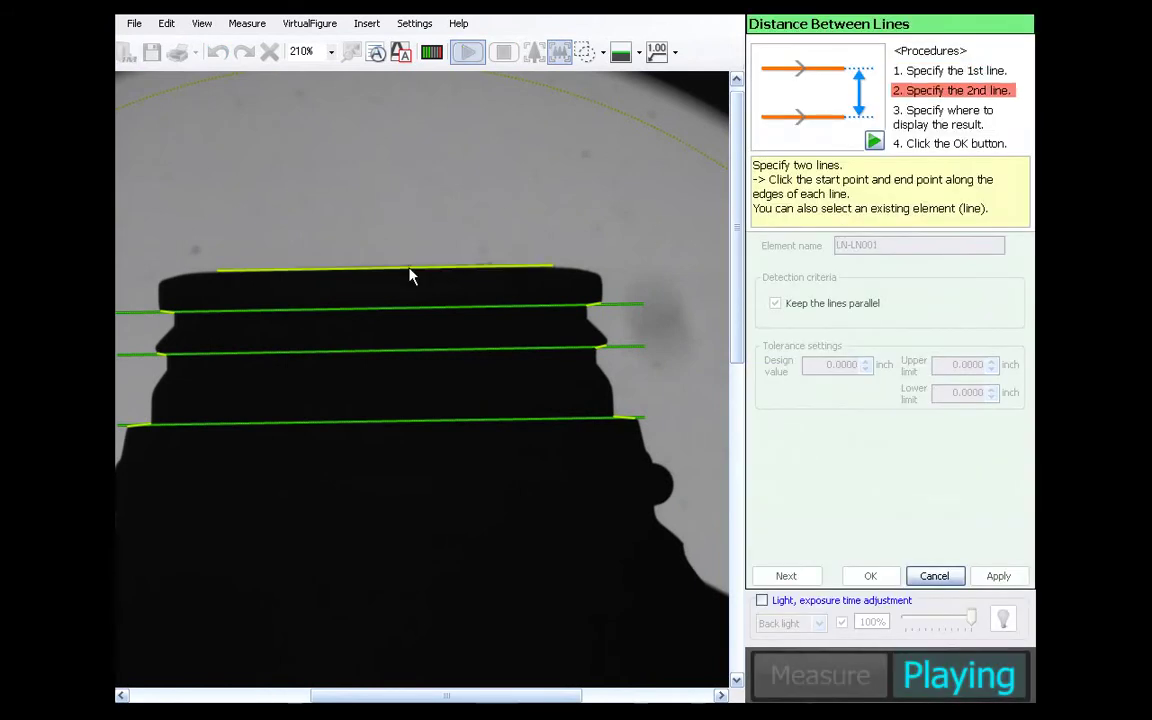
left_click(293, 316)
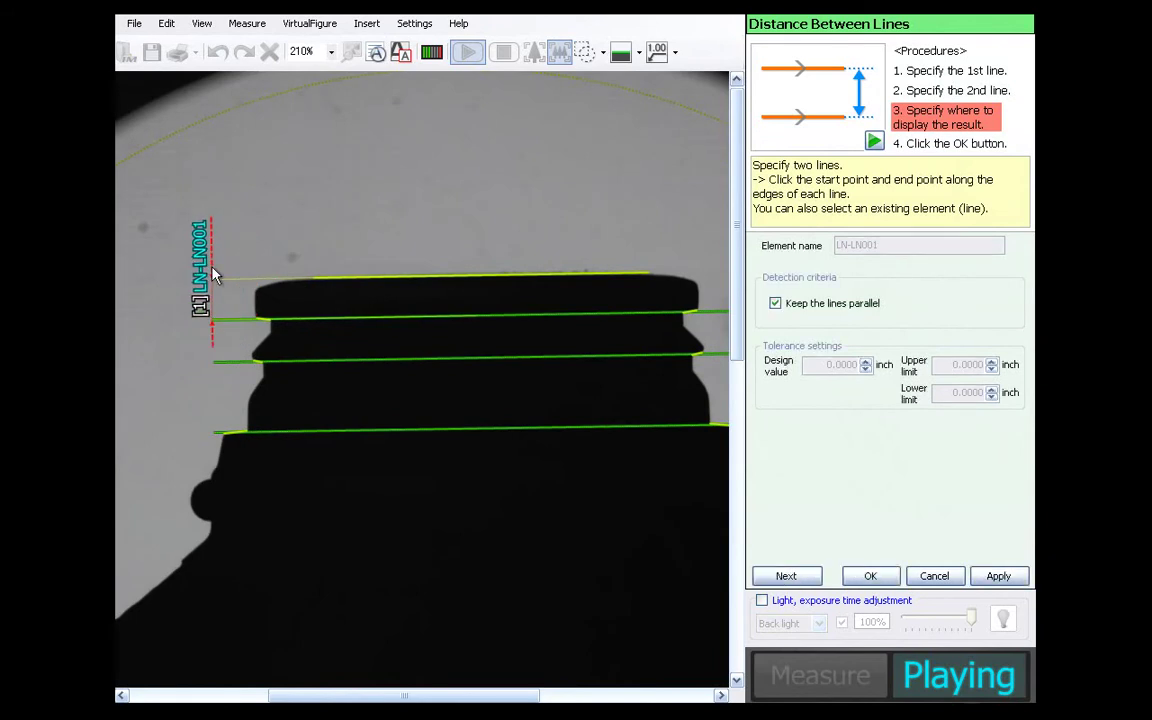
left_click(212, 275)
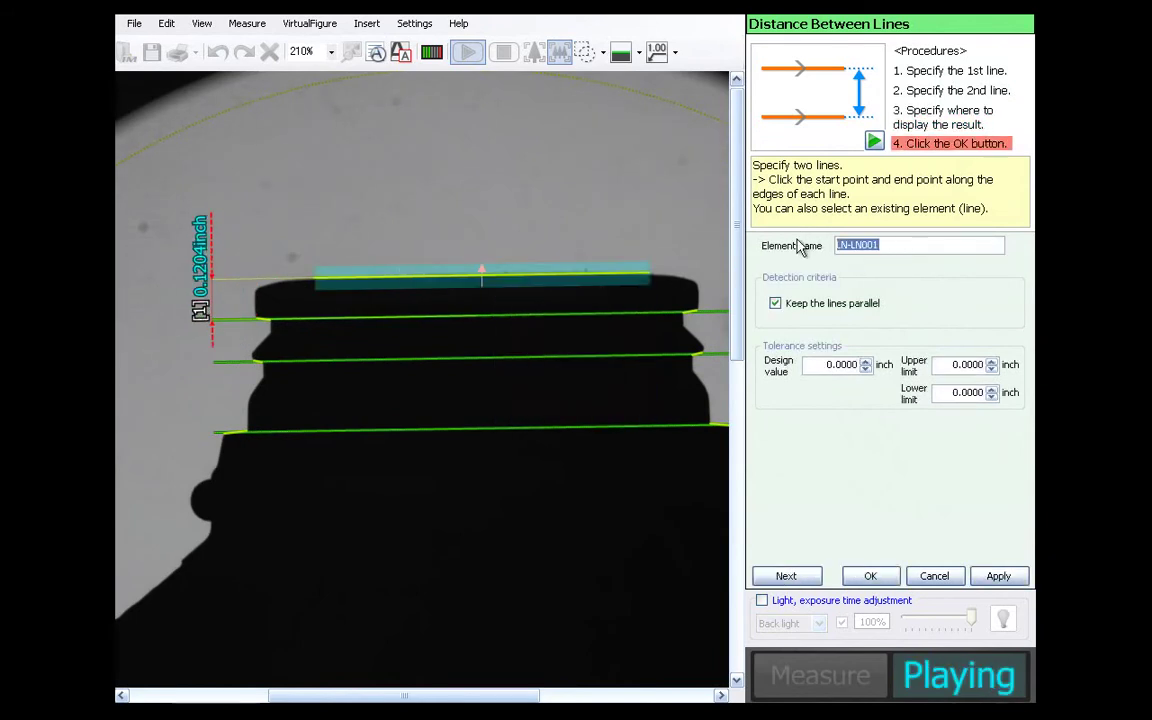
type("H1`")
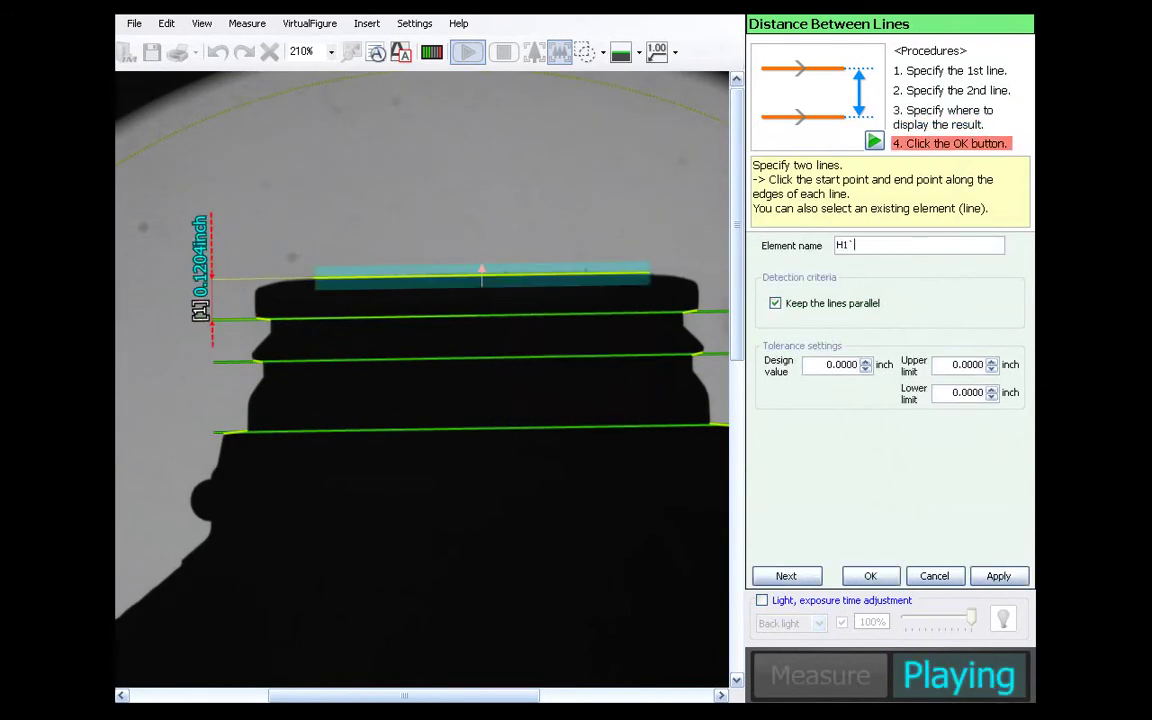
key("BackSpace")
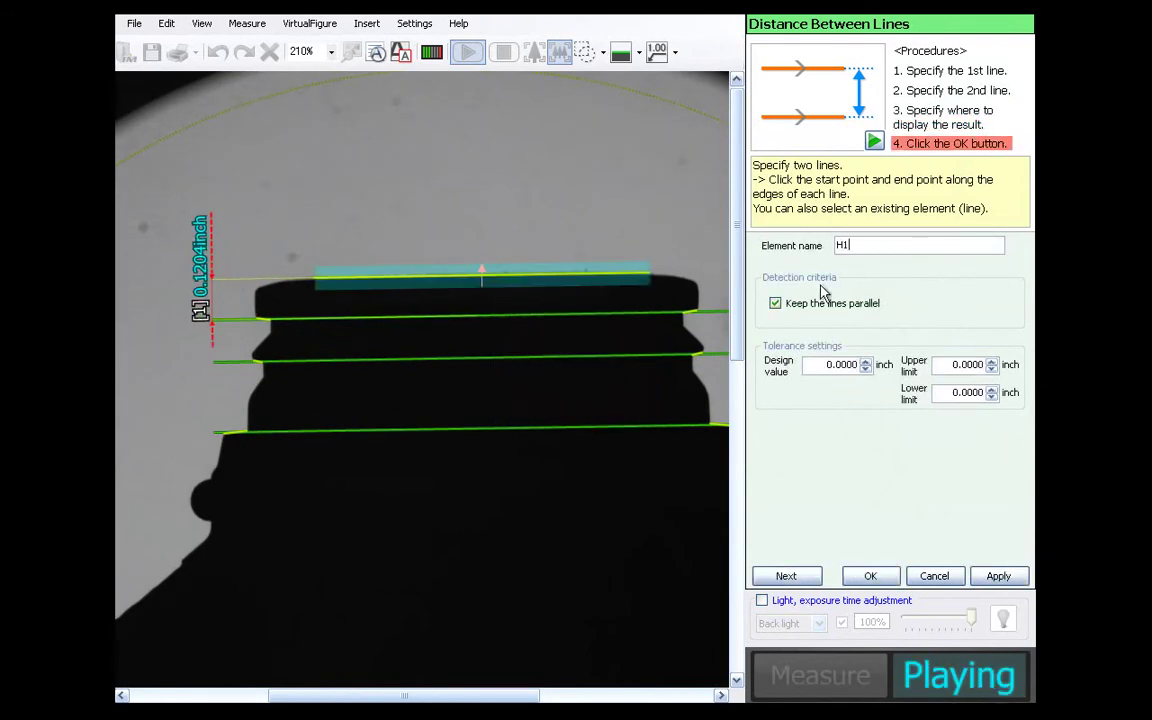
left_click(795, 578)
- Dimension the line-to-line distance from the top rim to the base ledge's connecting line, placed outside the H1 dimension and named H2
left_click(419, 277)
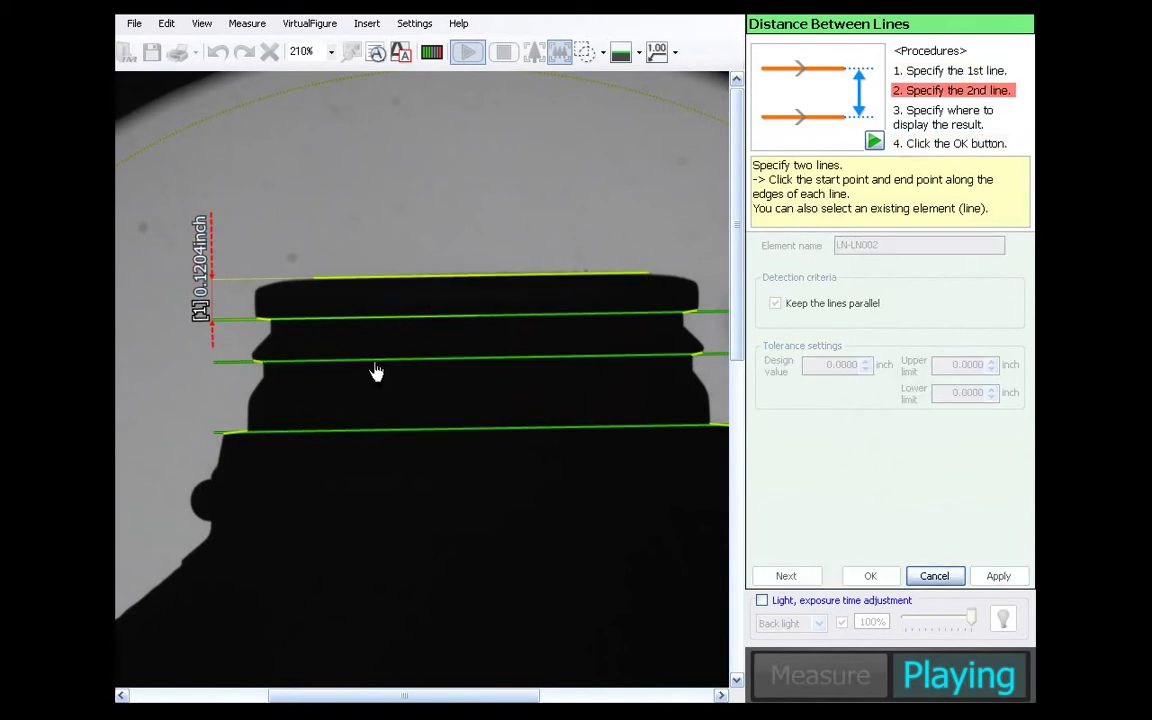
left_click(350, 444)
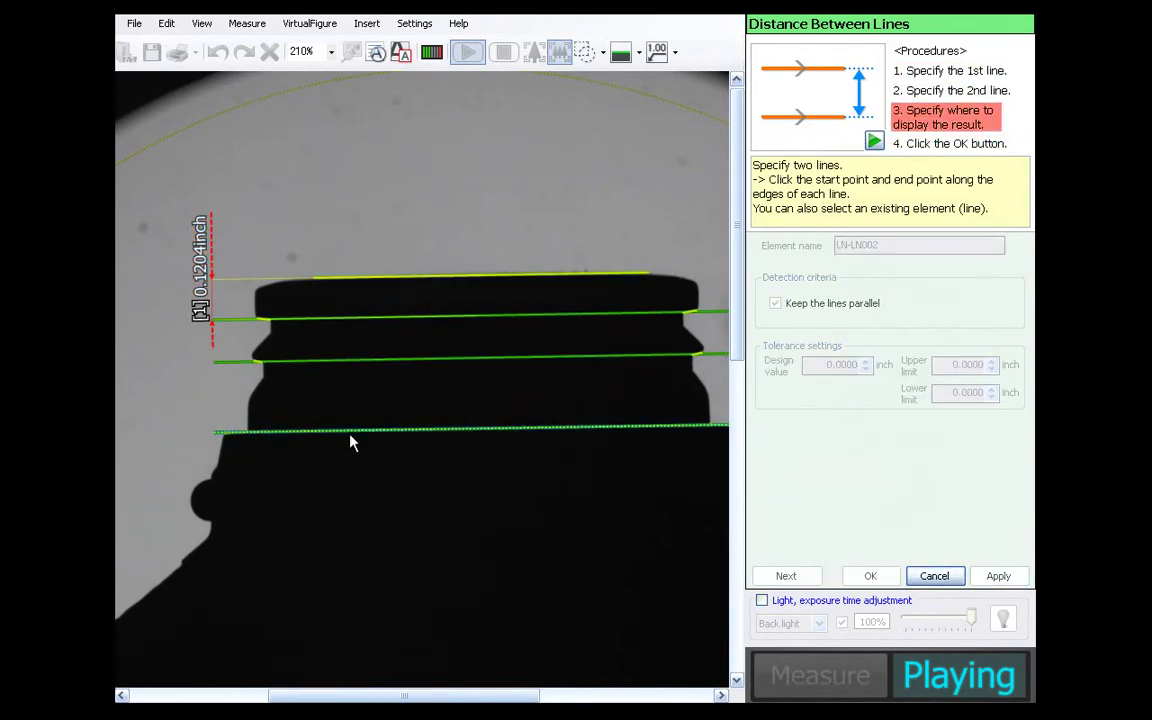
left_click(167, 375)
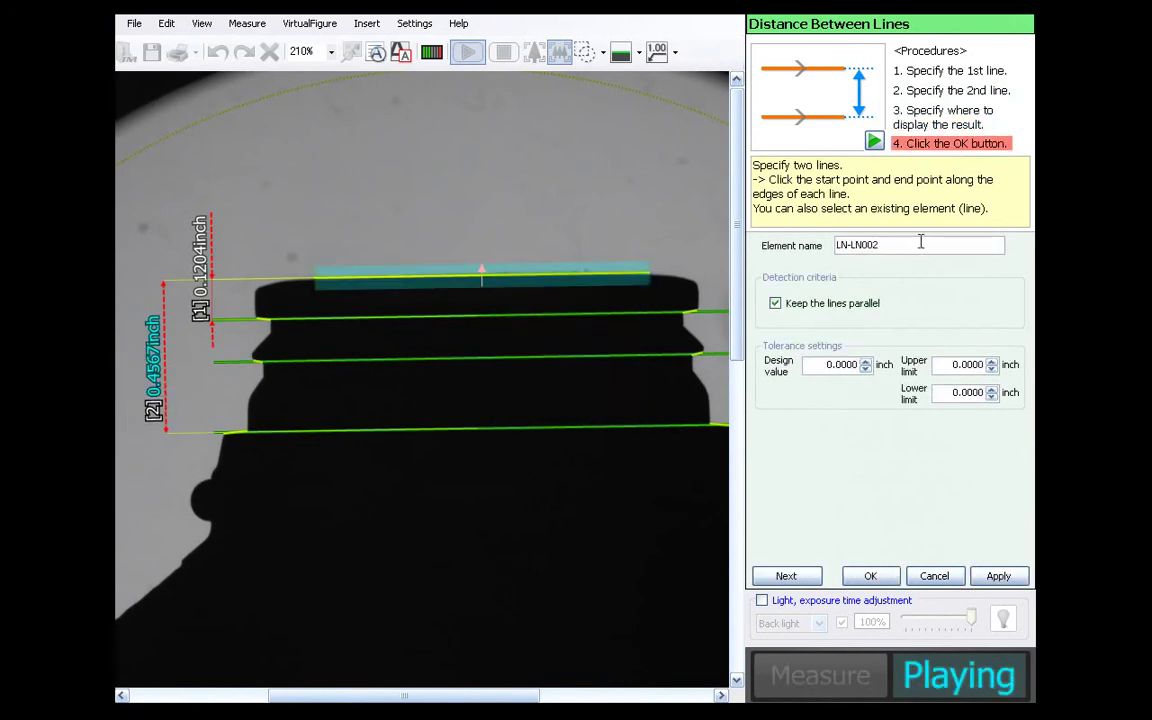
type("H2")
left_click(886, 583)
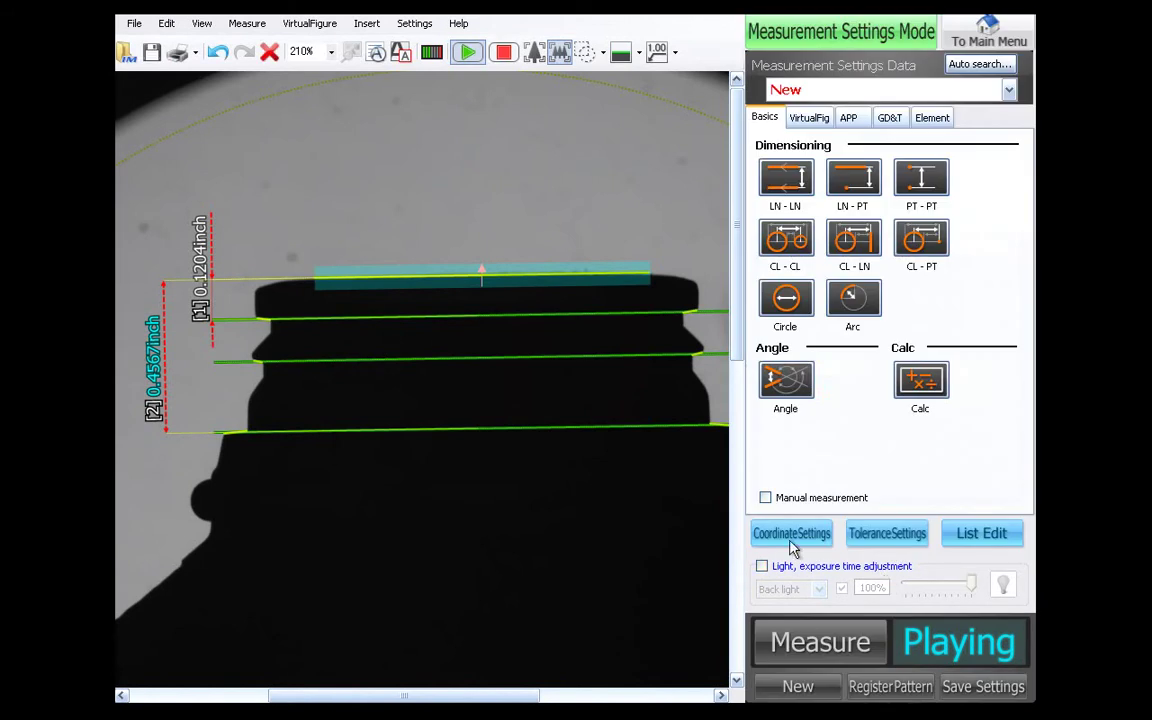
- Dimension the line-to-line distance from the top rim to the thread bead's connecting line, placed beside the neck's right side and named 2nd Snap
scroll(509, 213, "down", 2)
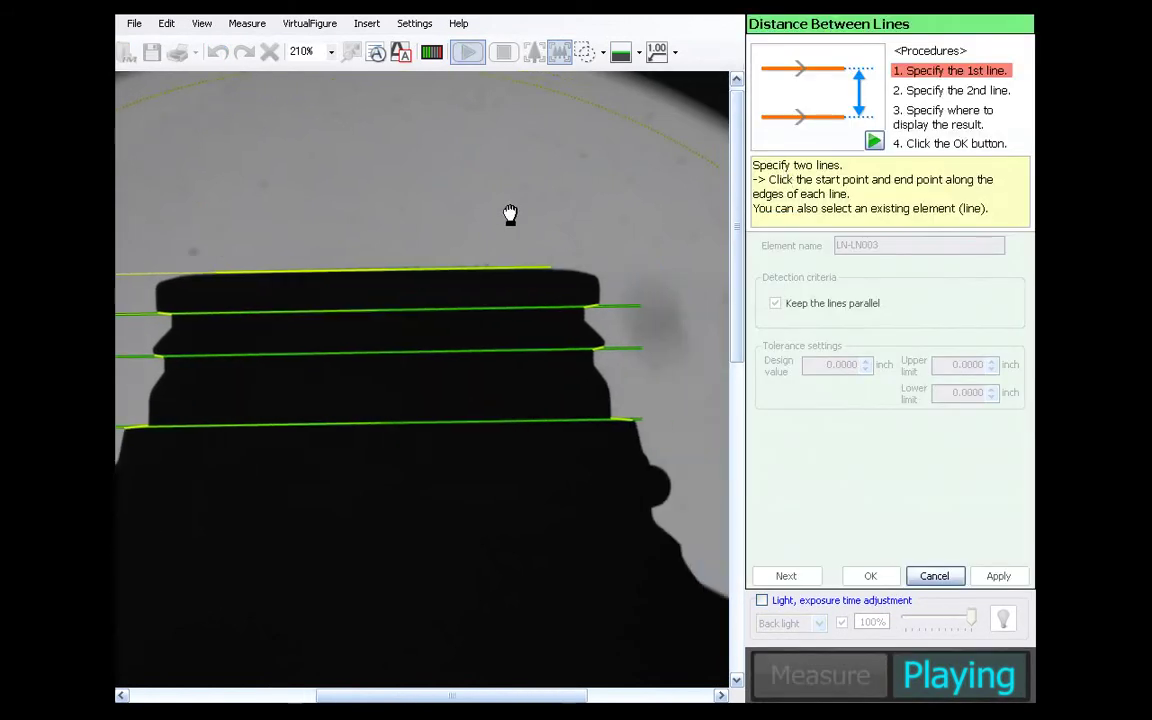
left_click(517, 233)
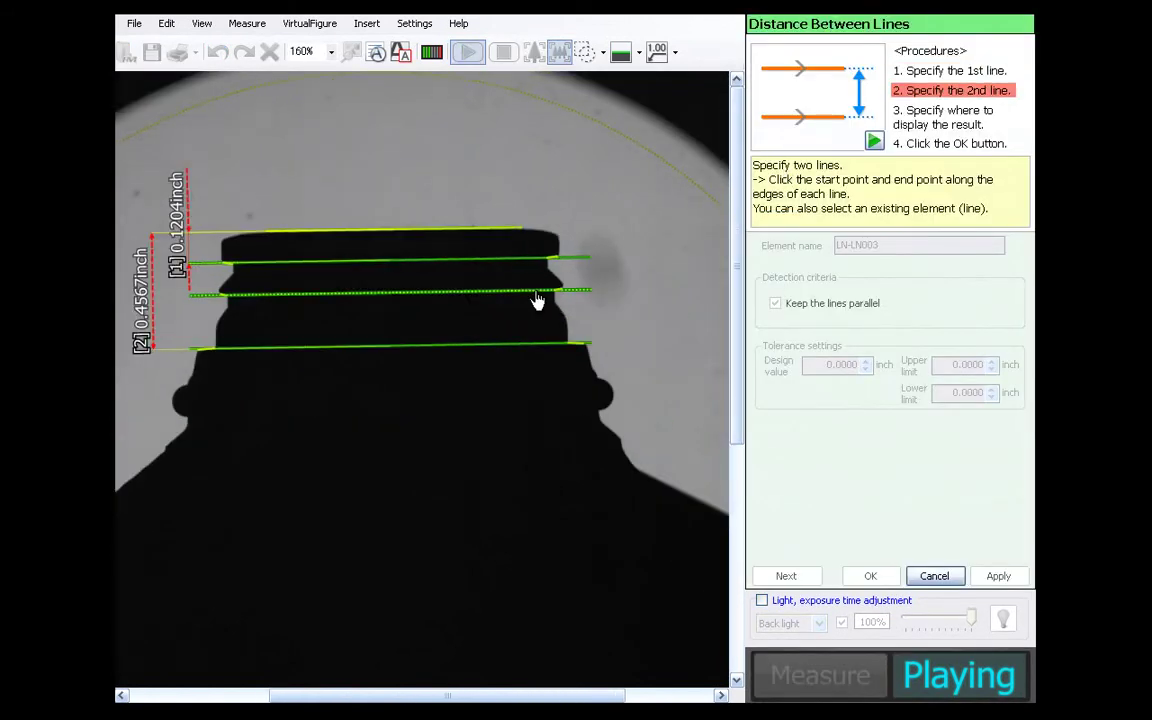
left_click(540, 292)
left_click(645, 240)
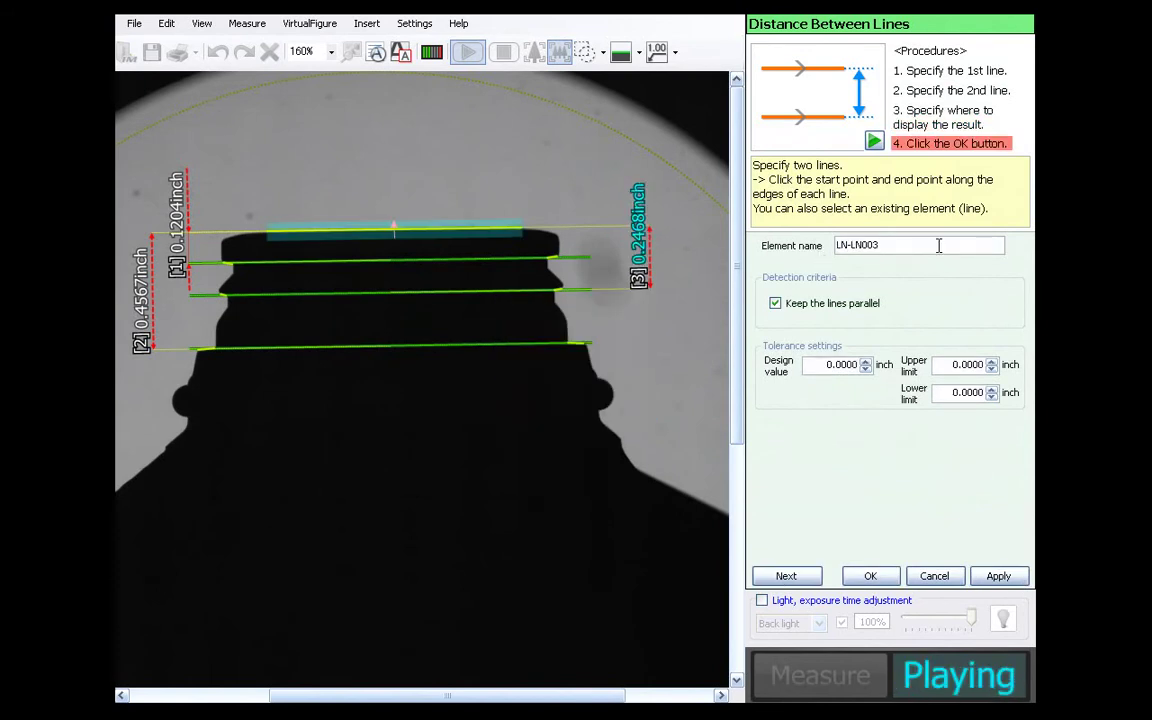
type("2nd Snap")
left_click(870, 576)
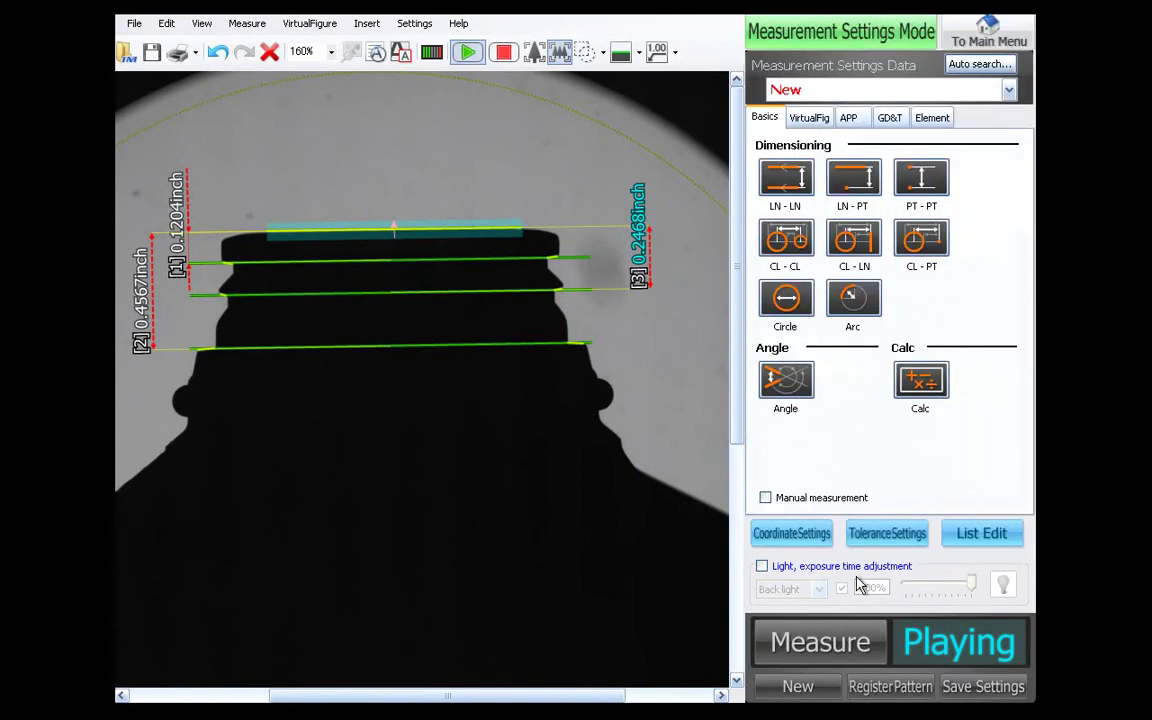
- Add a vertical Center line element through the neck from the top rim to just below the base ledge, its range spanning both side edges
scroll(437, 447, "down", 2)
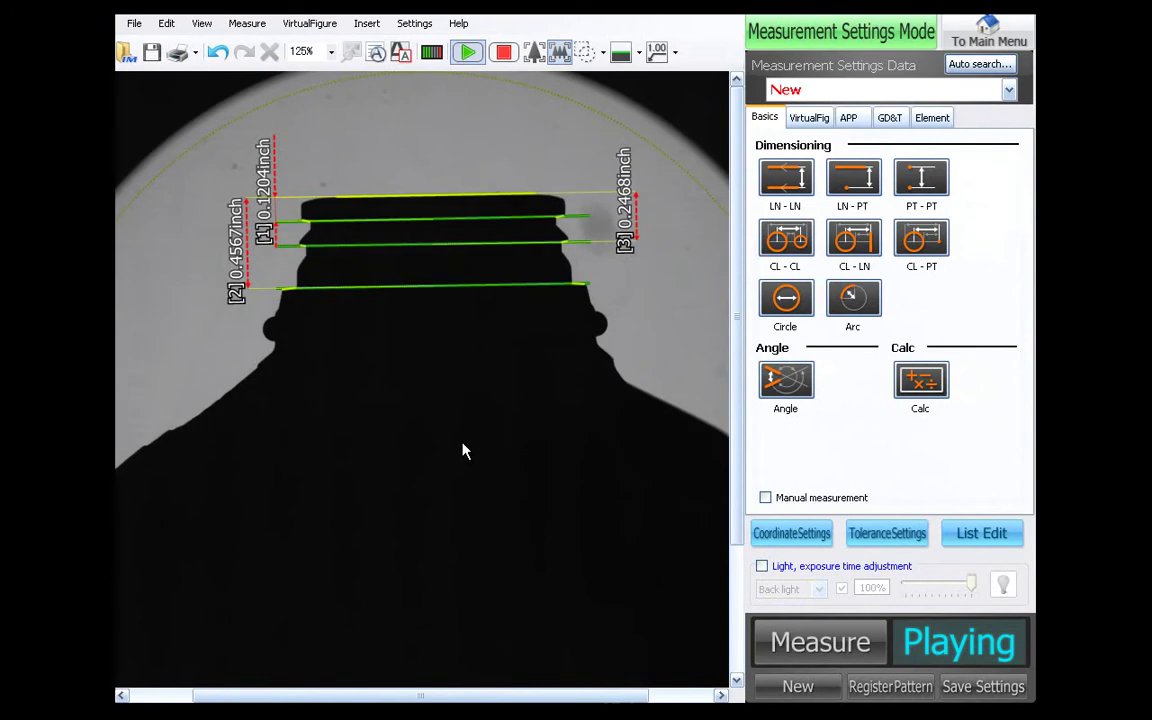
left_click(936, 118)
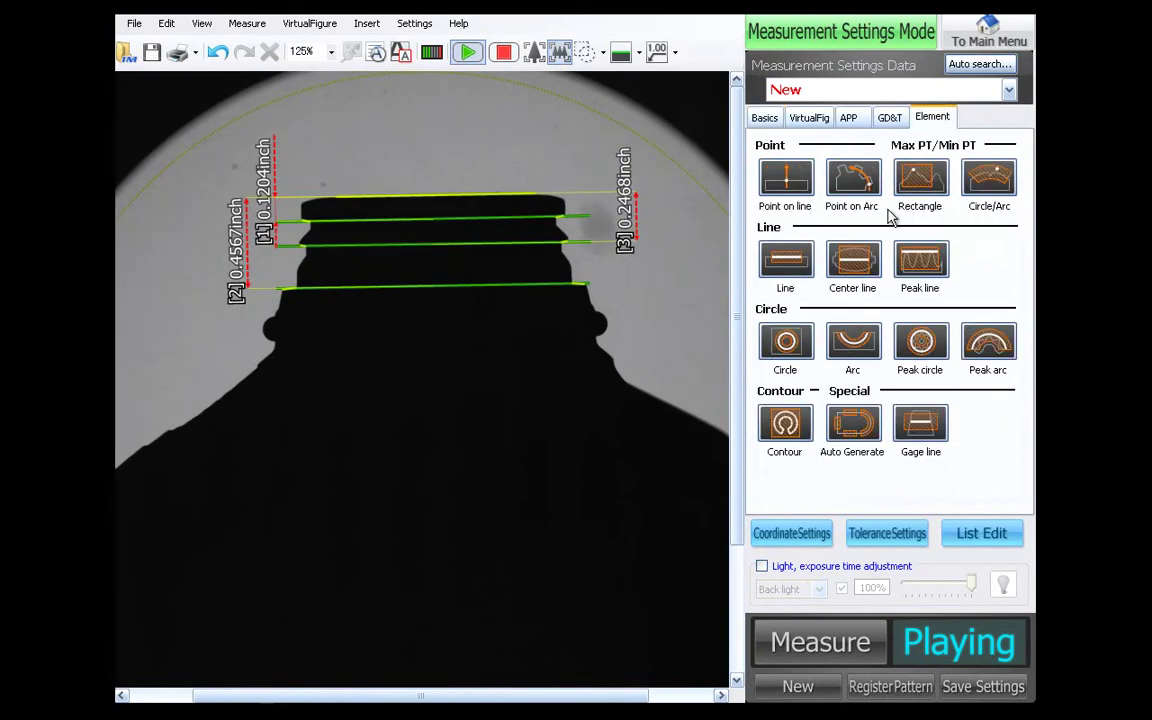
left_click(850, 268)
left_click(441, 193)
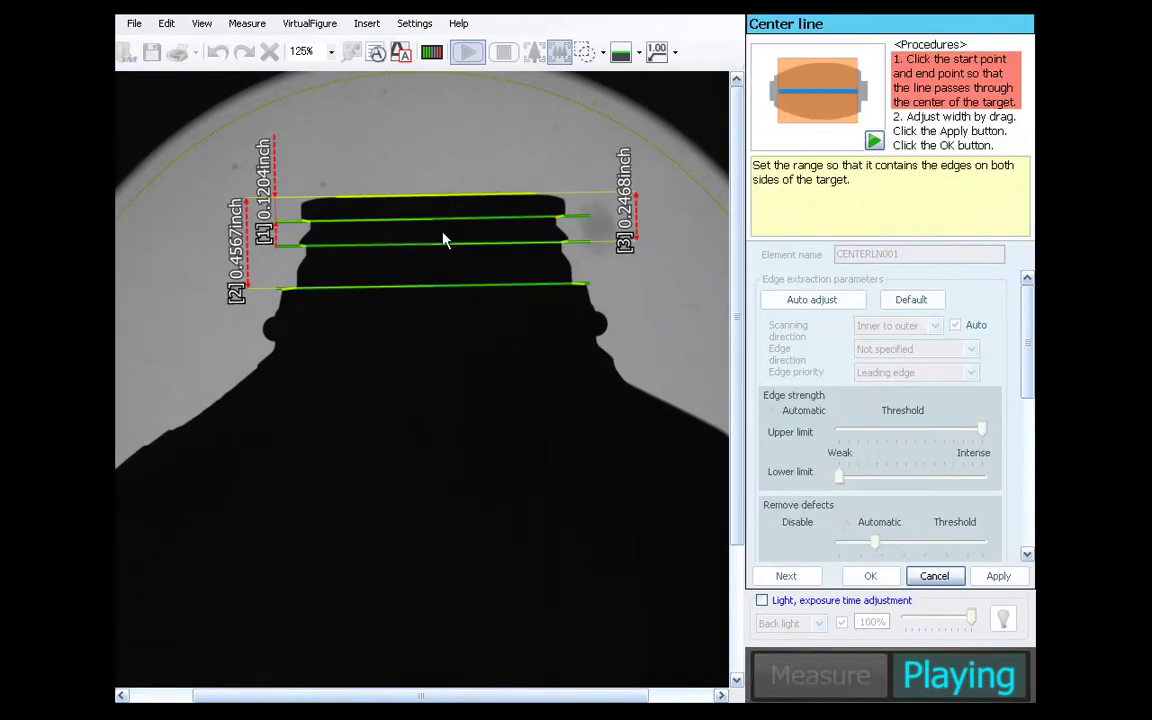
left_click(441, 302)
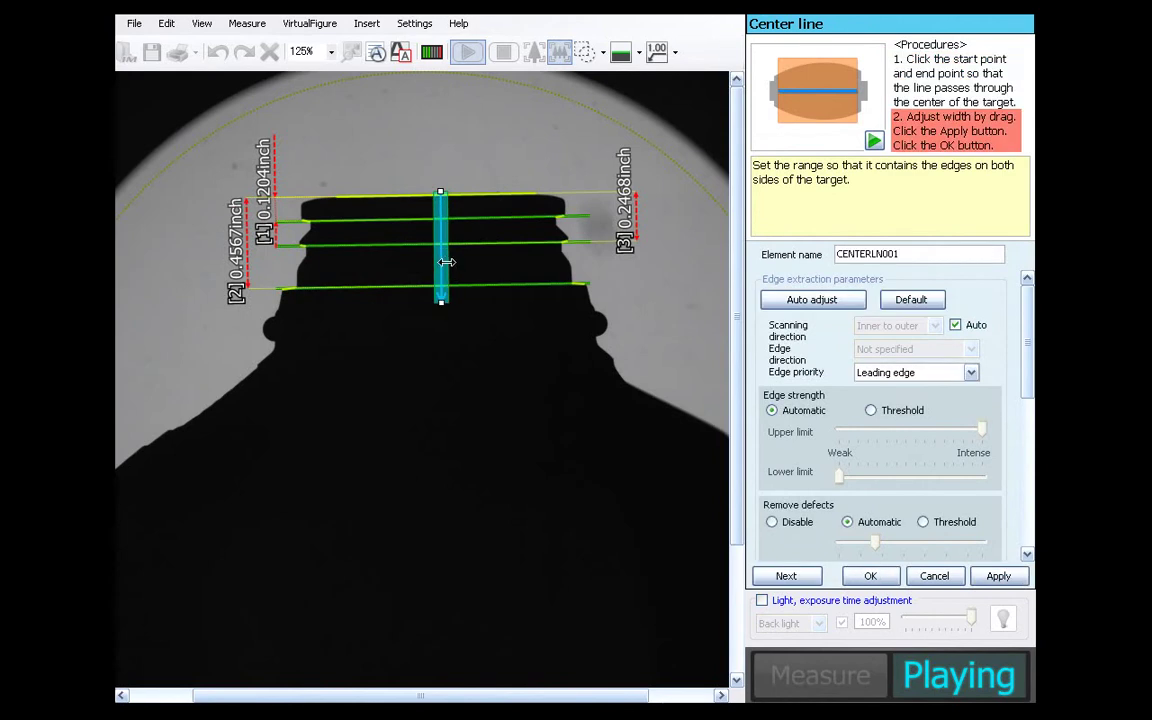
left_click_drag(446, 262, 614, 265)
left_click(992, 577)
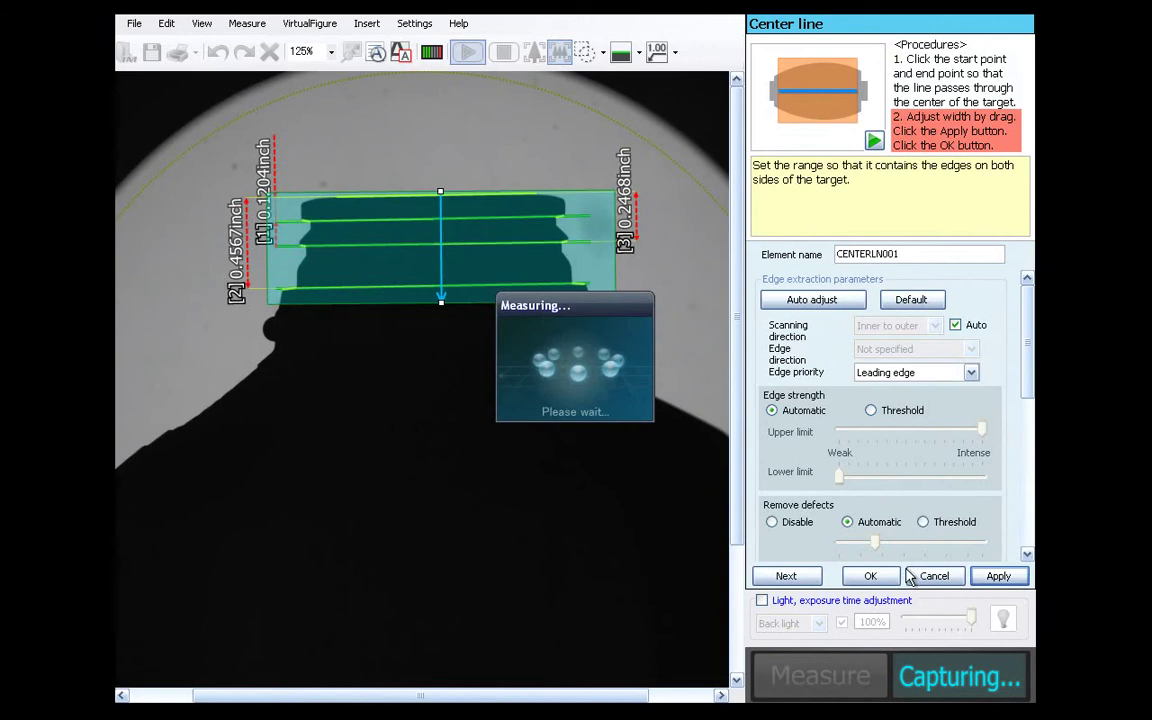
left_click(871, 576)
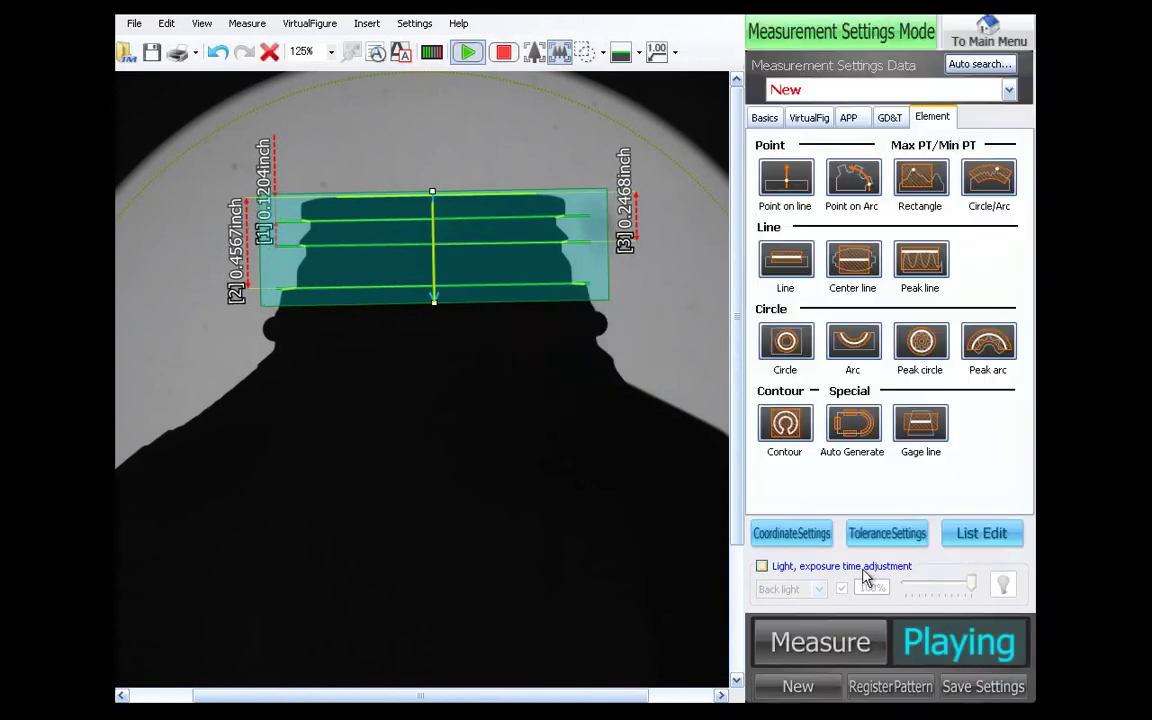
- Set up a Max/Min rectangle point on the thread bead's right tip, aligned with the neck's center line as its link target
scroll(437, 270, "up", 4)
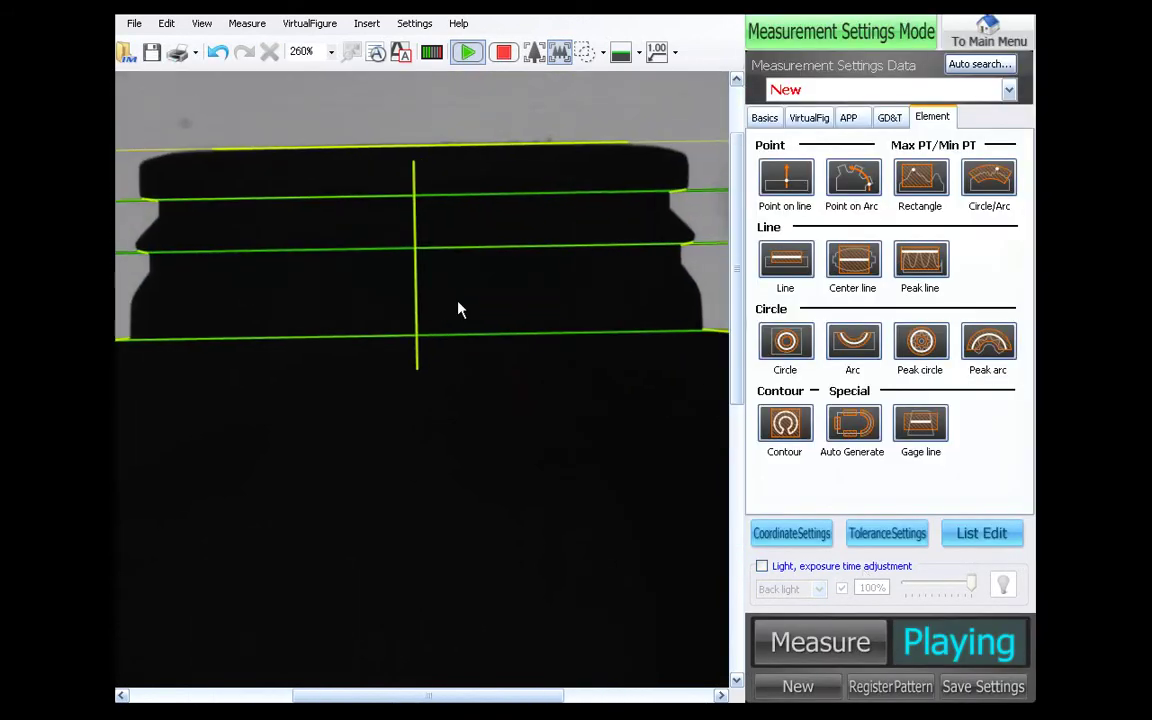
left_click(919, 178)
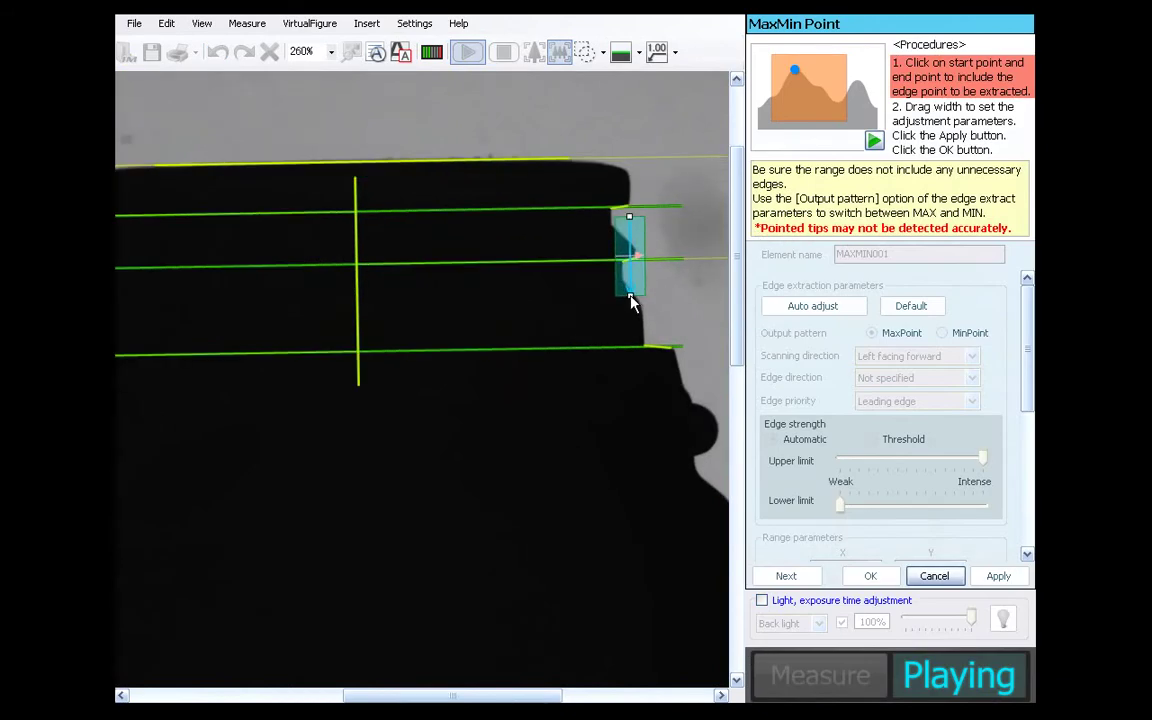
left_click(630, 297)
left_click(1030, 458)
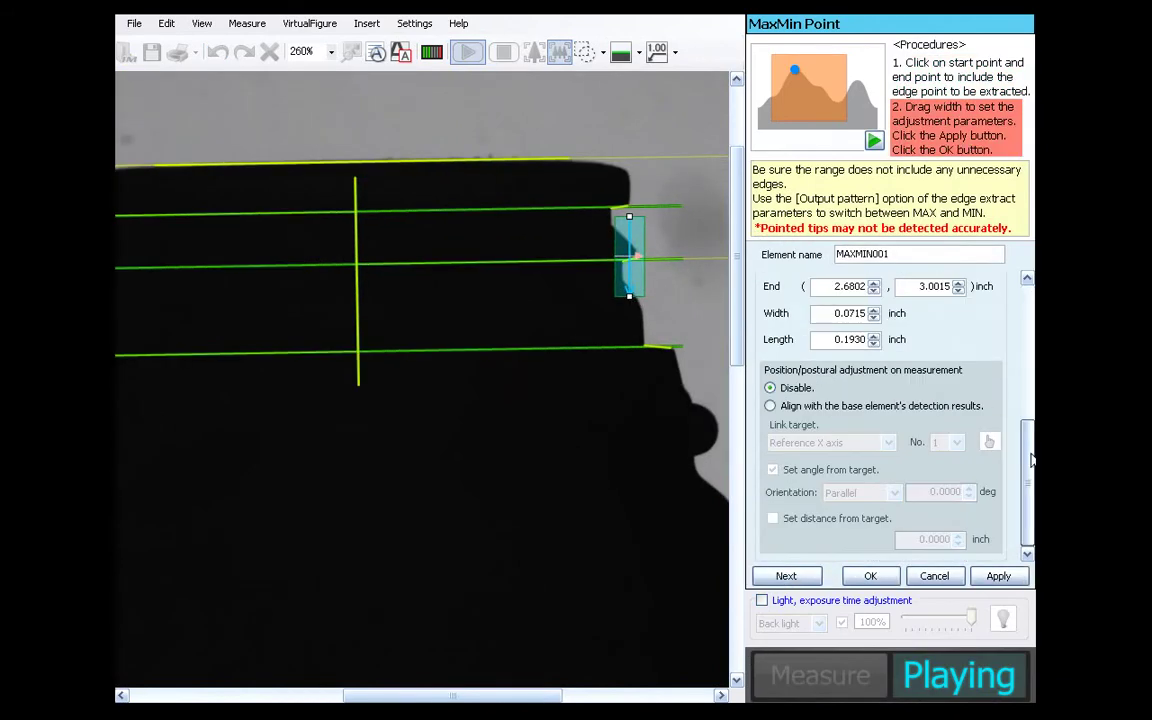
left_click(975, 405)
left_click(989, 441)
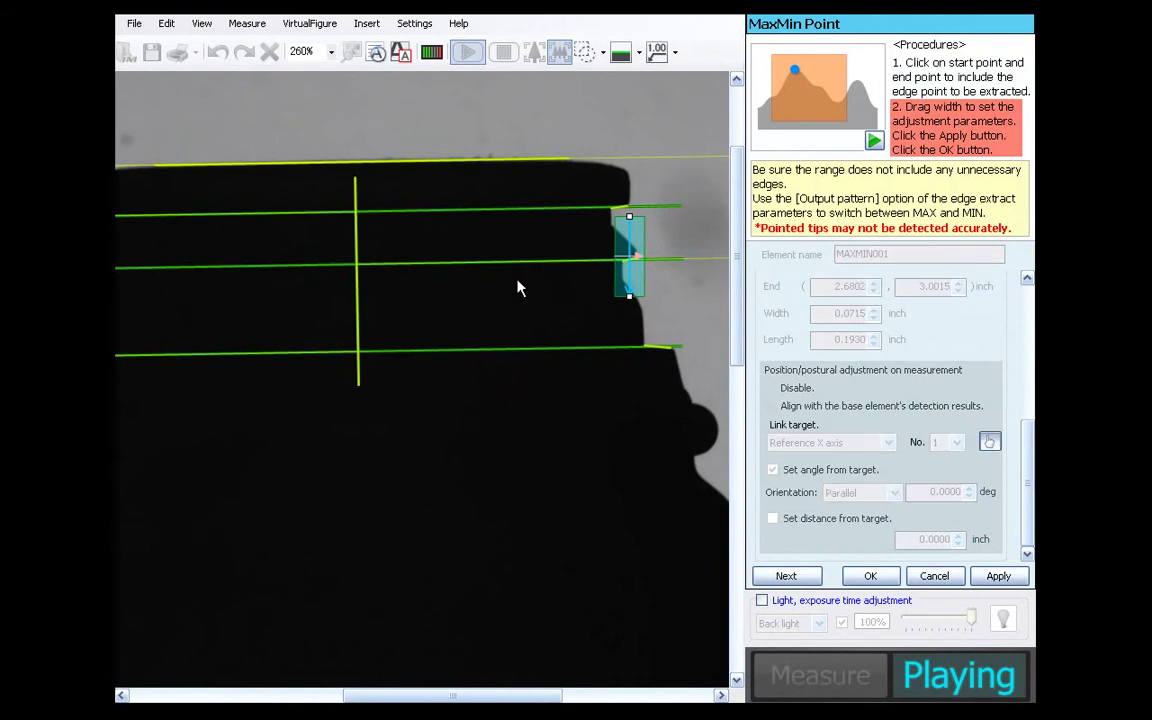
left_click(358, 245)
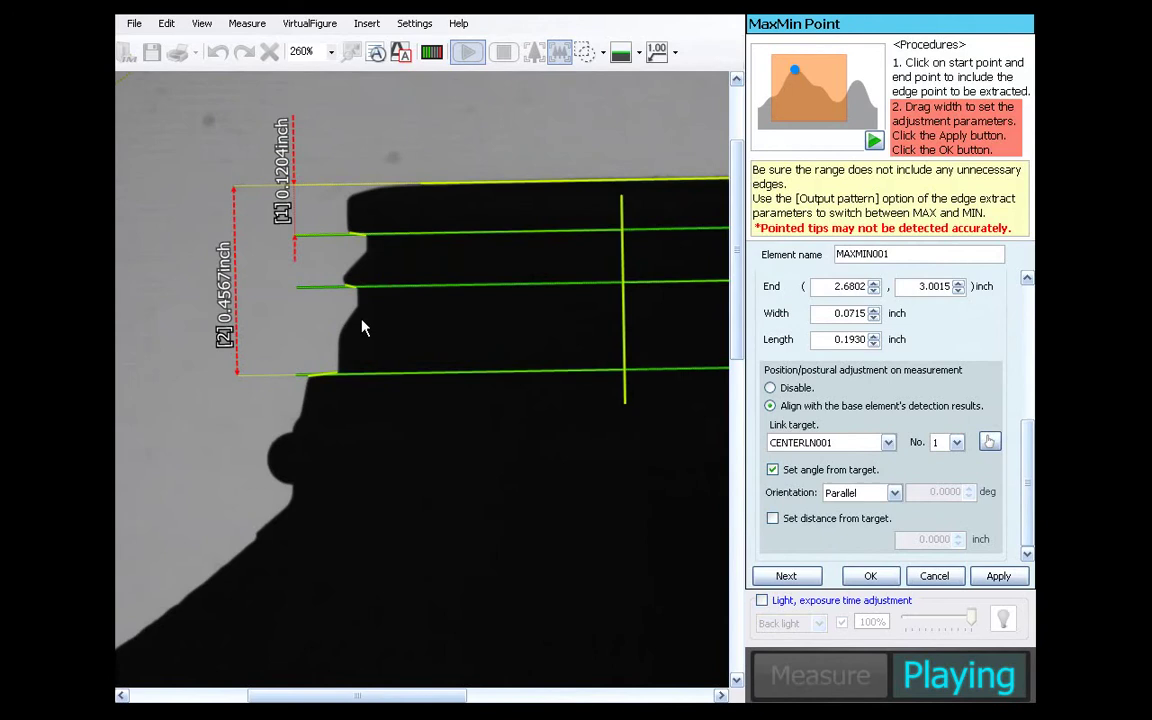
- Accept the right bead point and add a matching Max/Min rectangle point on the thread bead's left tip
key("Return")
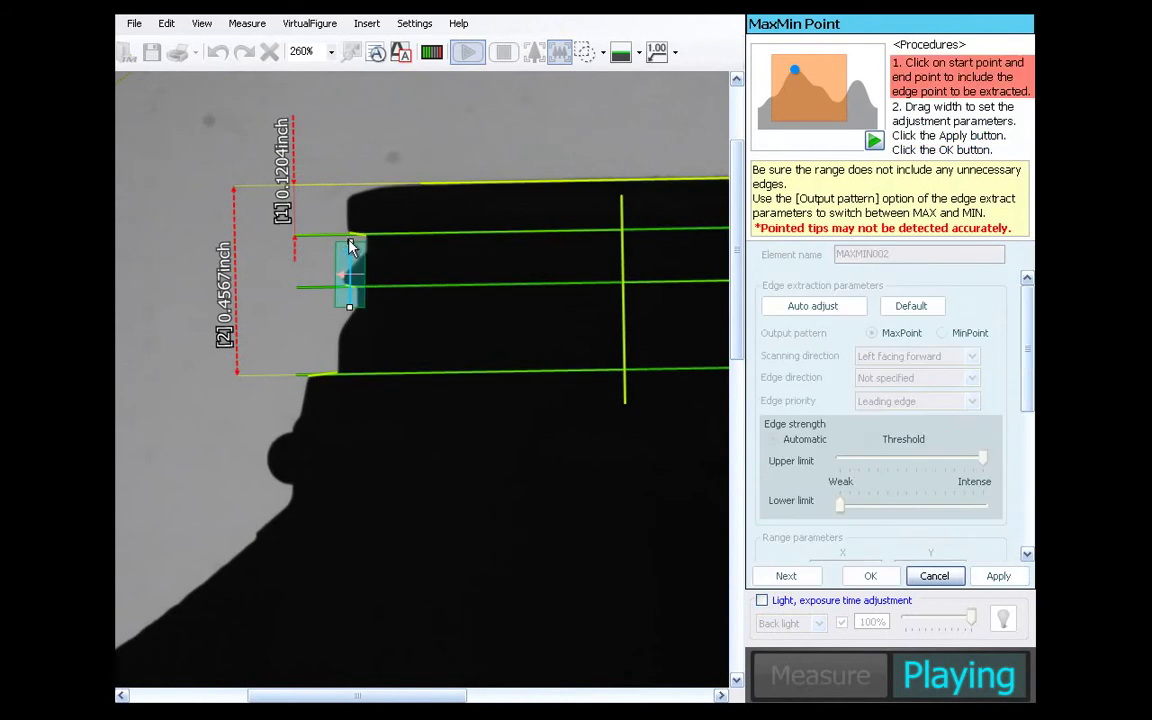
left_click(350, 239)
left_click(868, 576)
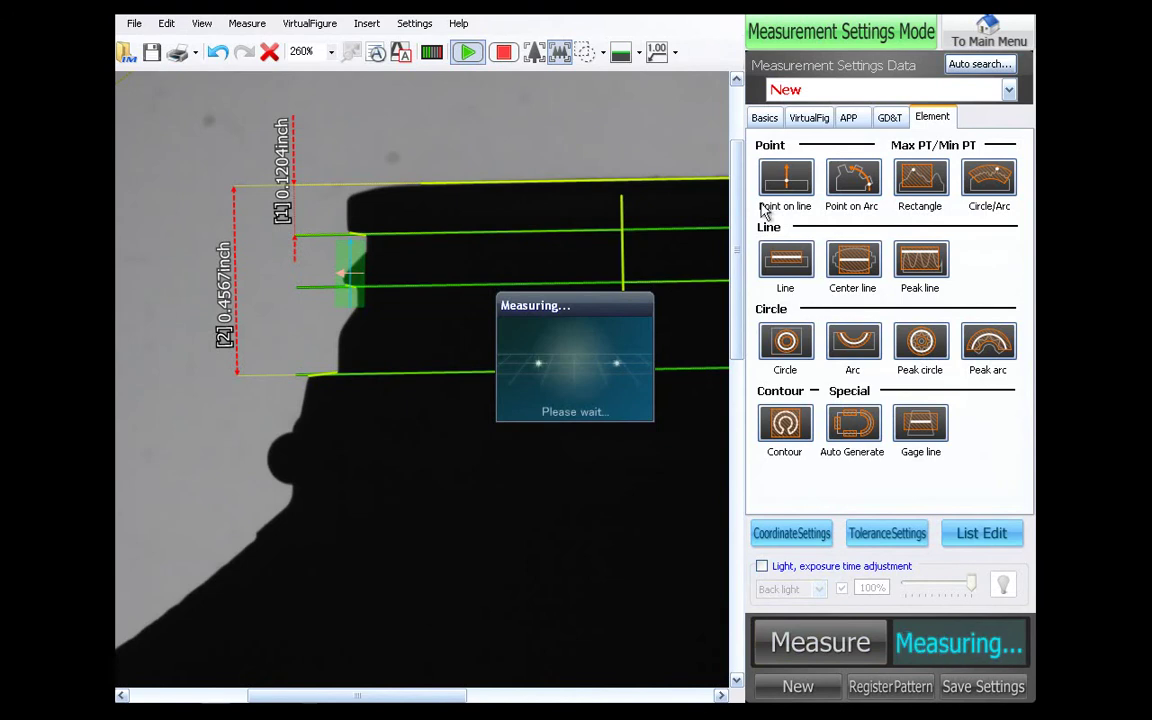
- Dimension the line-to-line width between the top lip's left and right side edges, placed above the neck and named S1
left_click(765, 118)
left_click(785, 180)
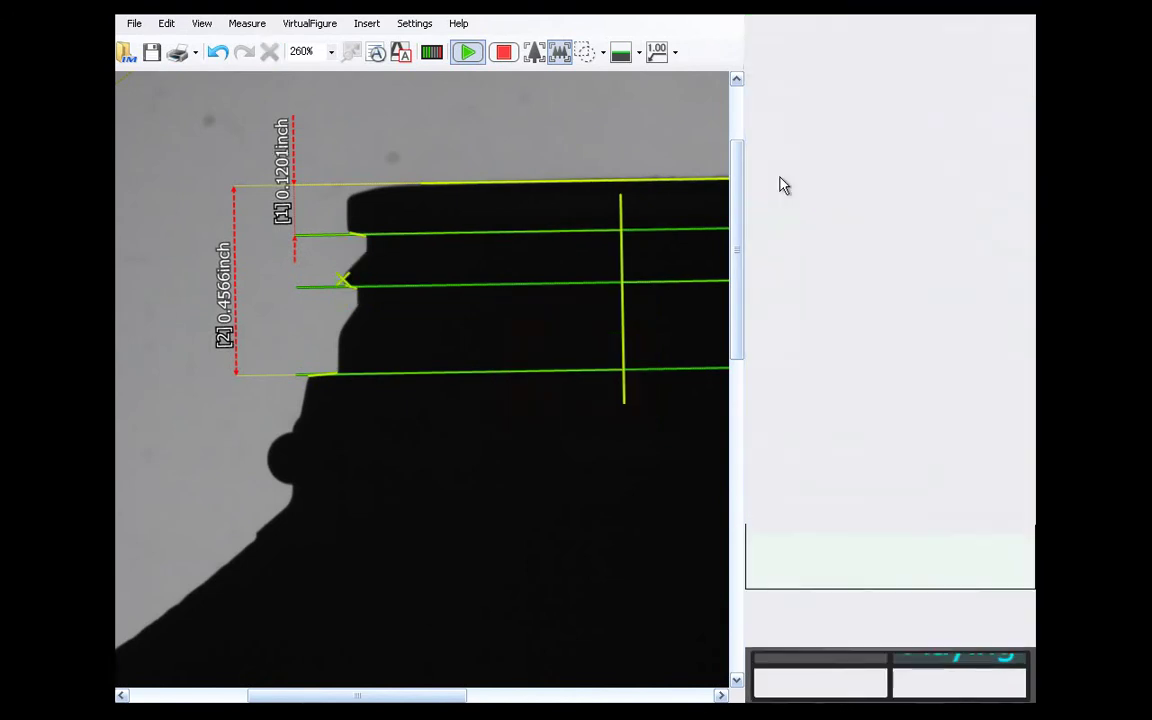
scroll(330, 205, "up", 1)
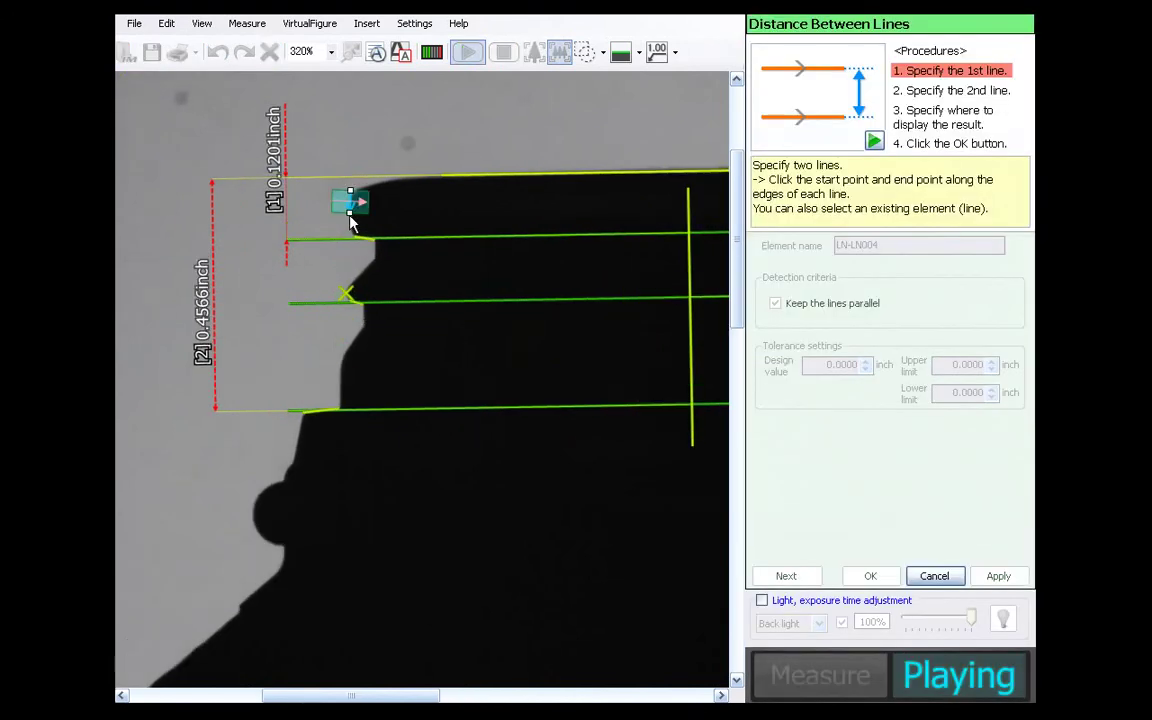
left_click(352, 208)
scroll(630, 222, "down", 2)
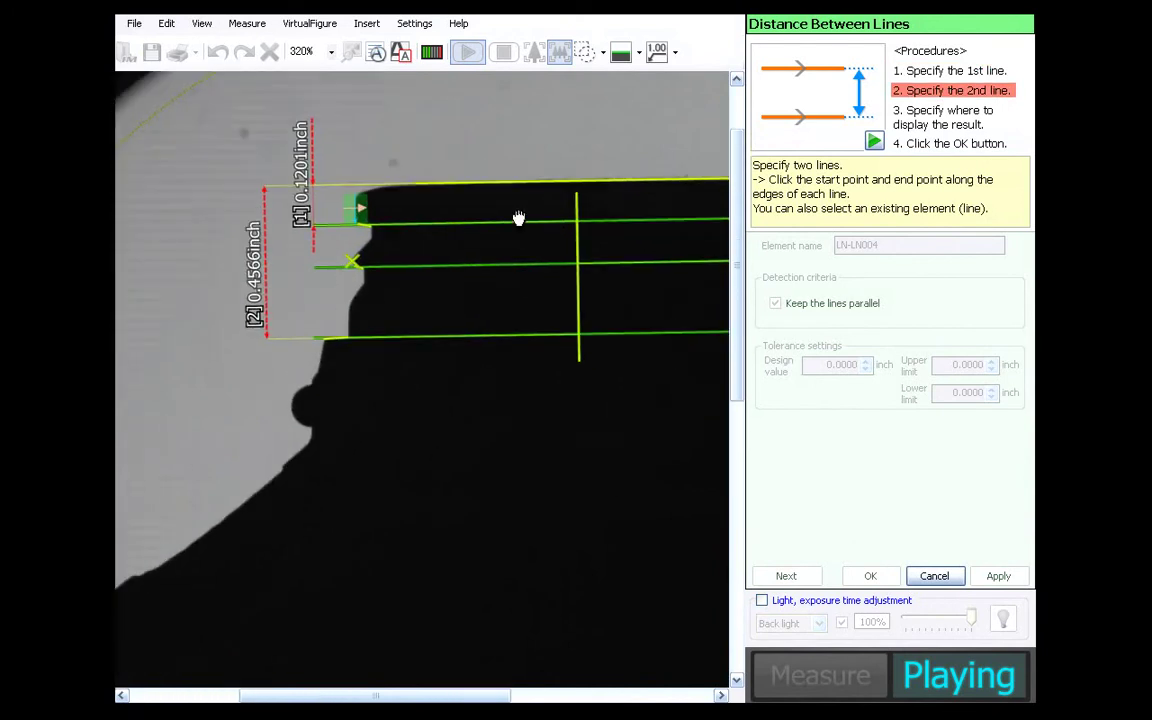
scroll(519, 218, "right", 3)
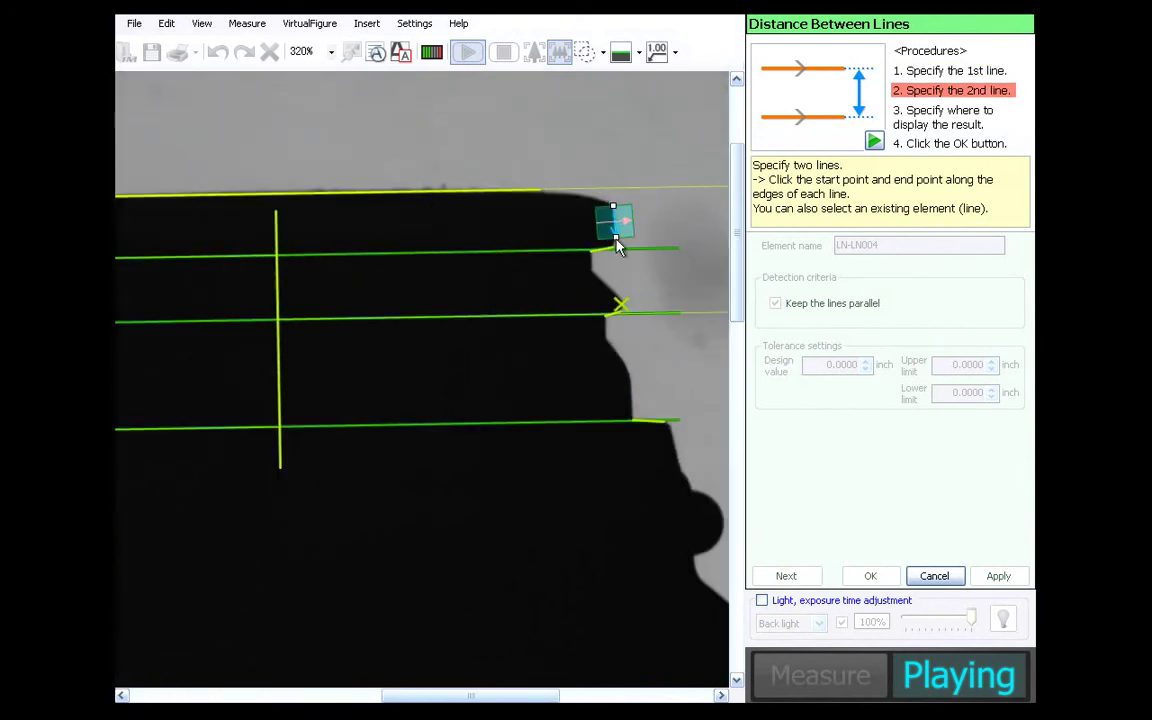
left_click(617, 247)
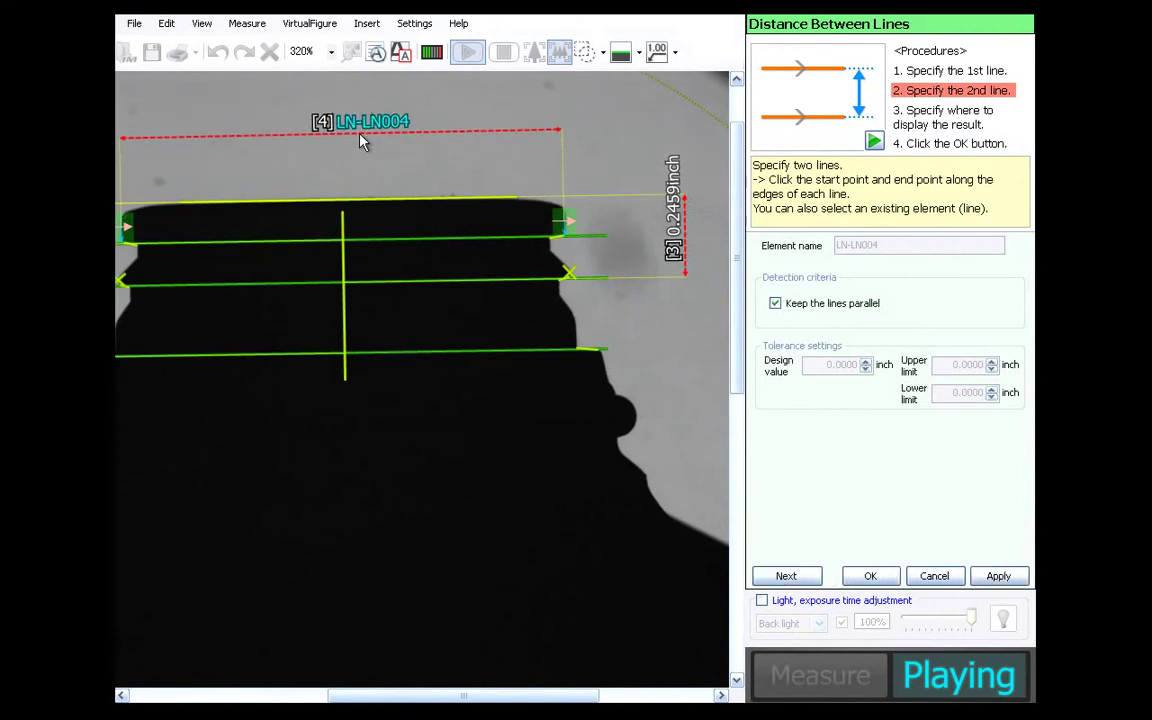
left_click(362, 142)
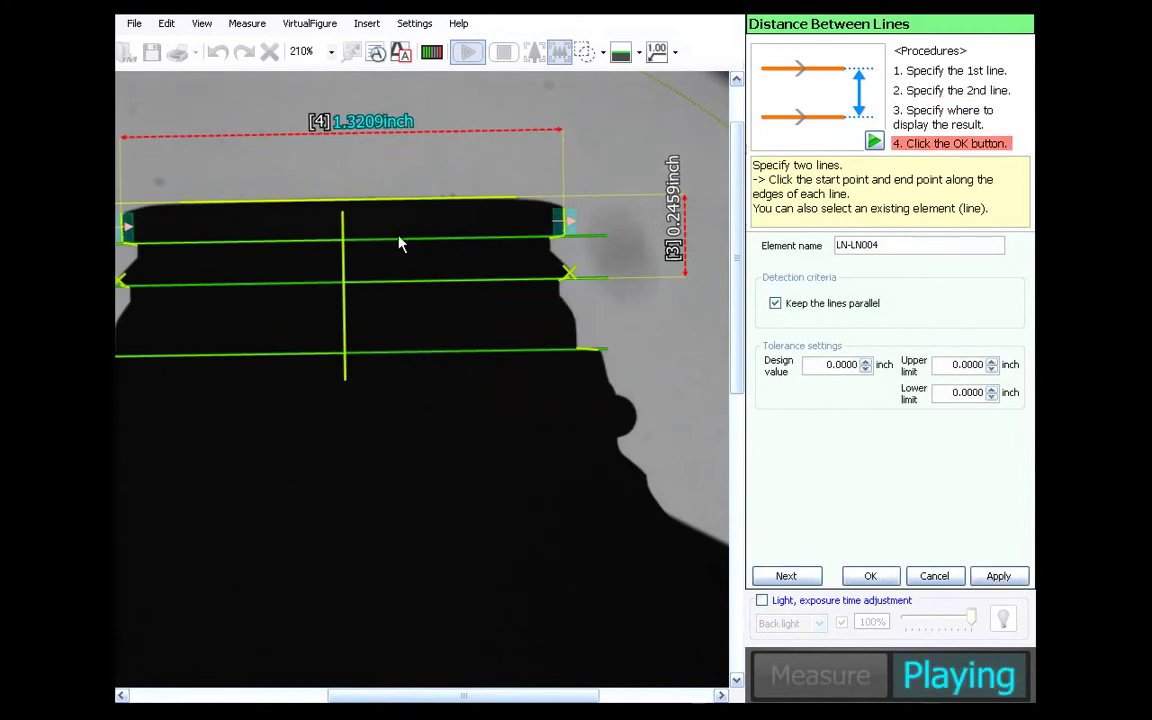
left_click_drag(894, 244, 806, 252)
type("S1")
left_click(870, 576)
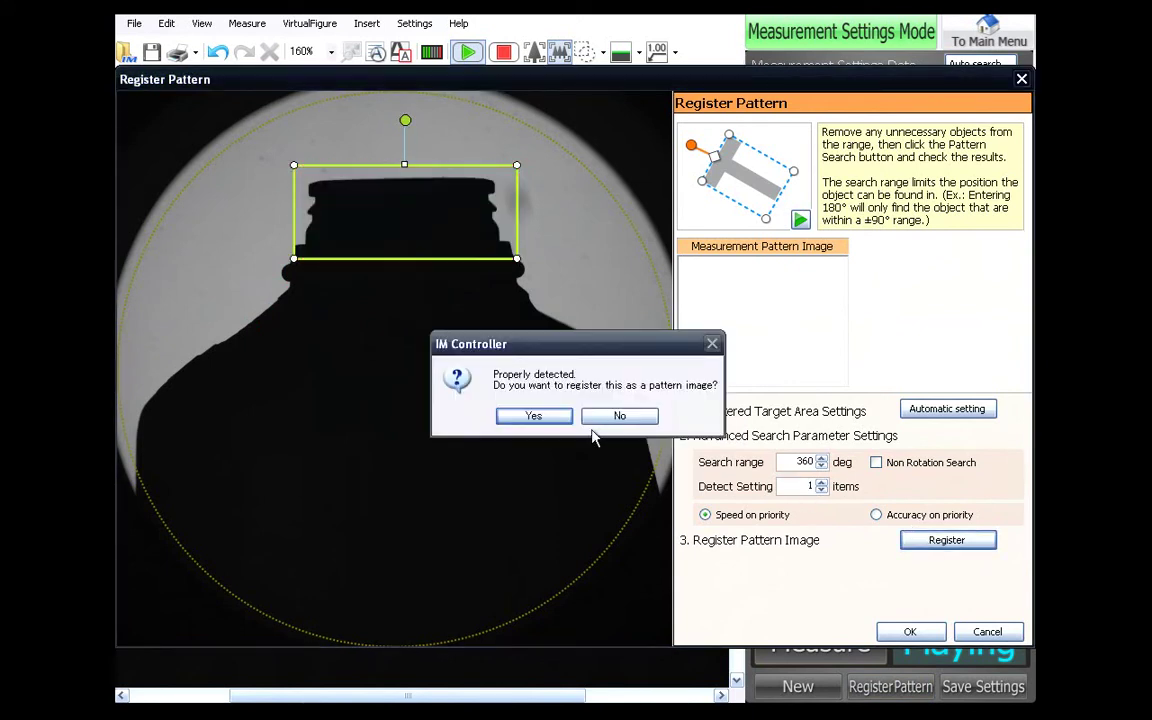
- Register the framed bottle neck area as the measurement pattern image
left_click(534, 417)
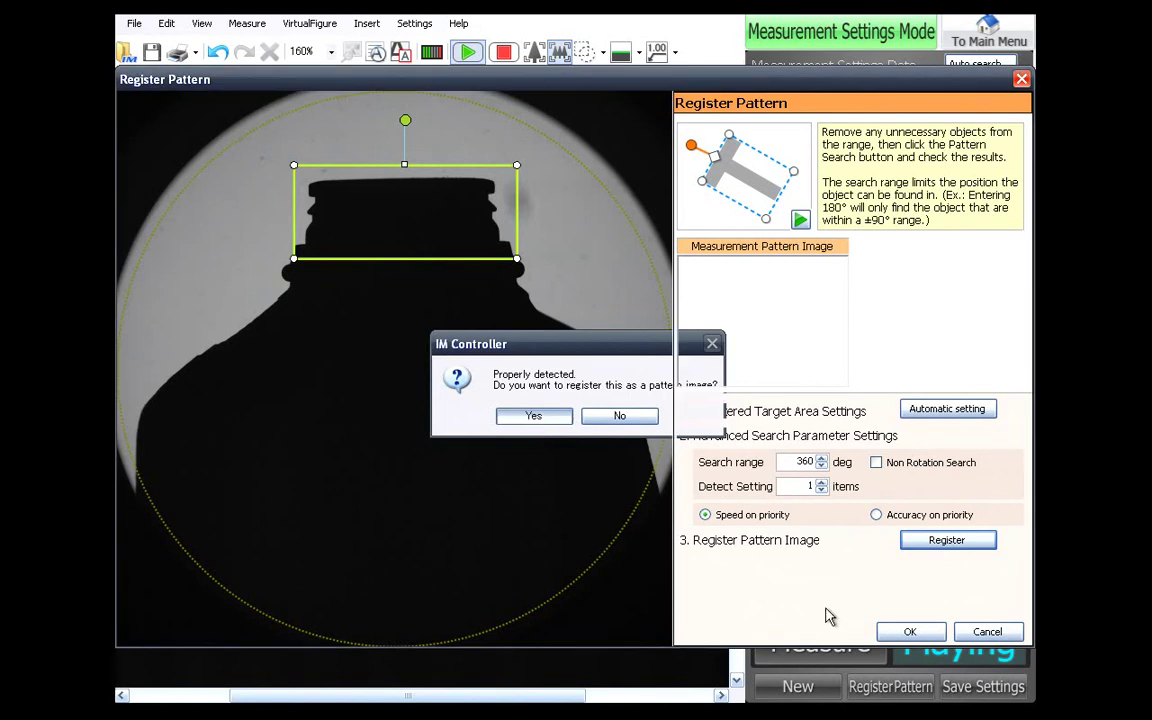
left_click(909, 631)
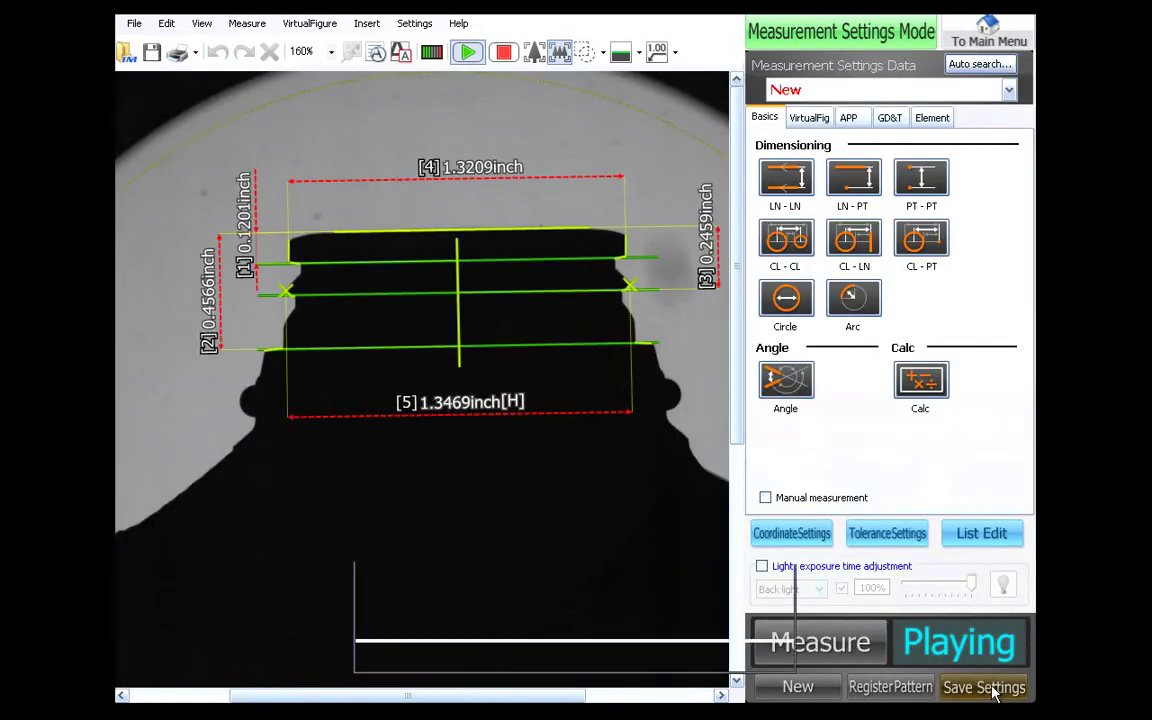
- Save the measurement settings as Milk Jug with sink mark and flash inspection off, and return to the main menu
left_click(993, 685)
left_click(497, 420)
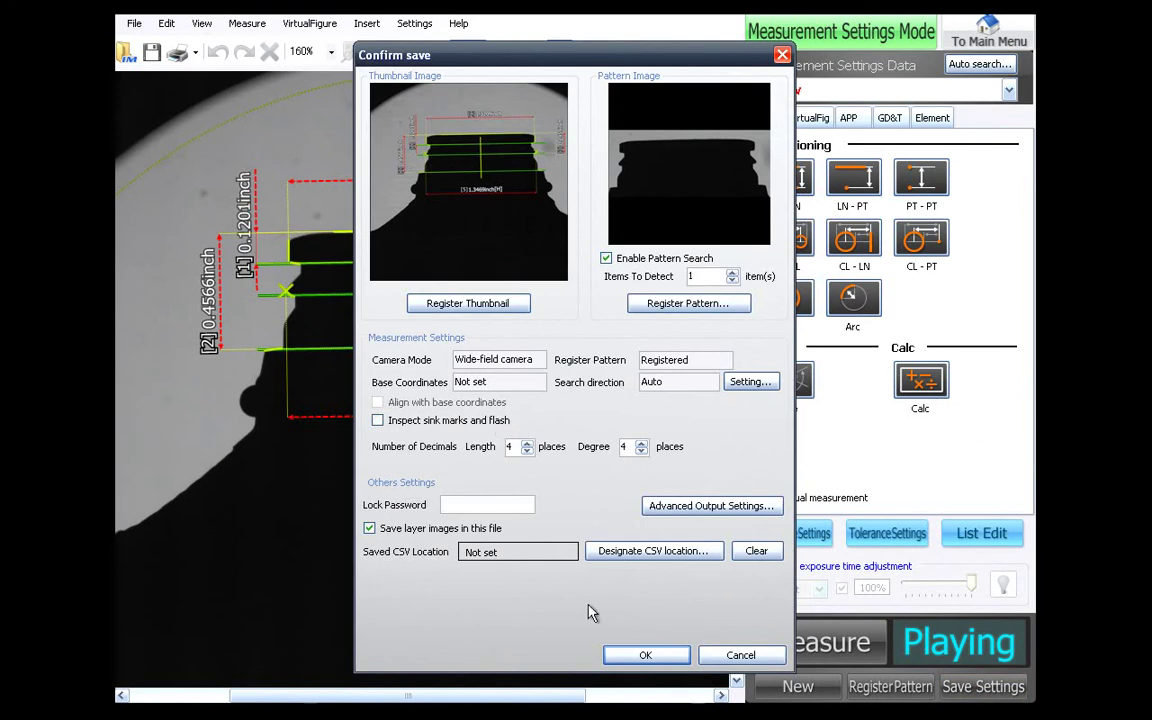
left_click(618, 656)
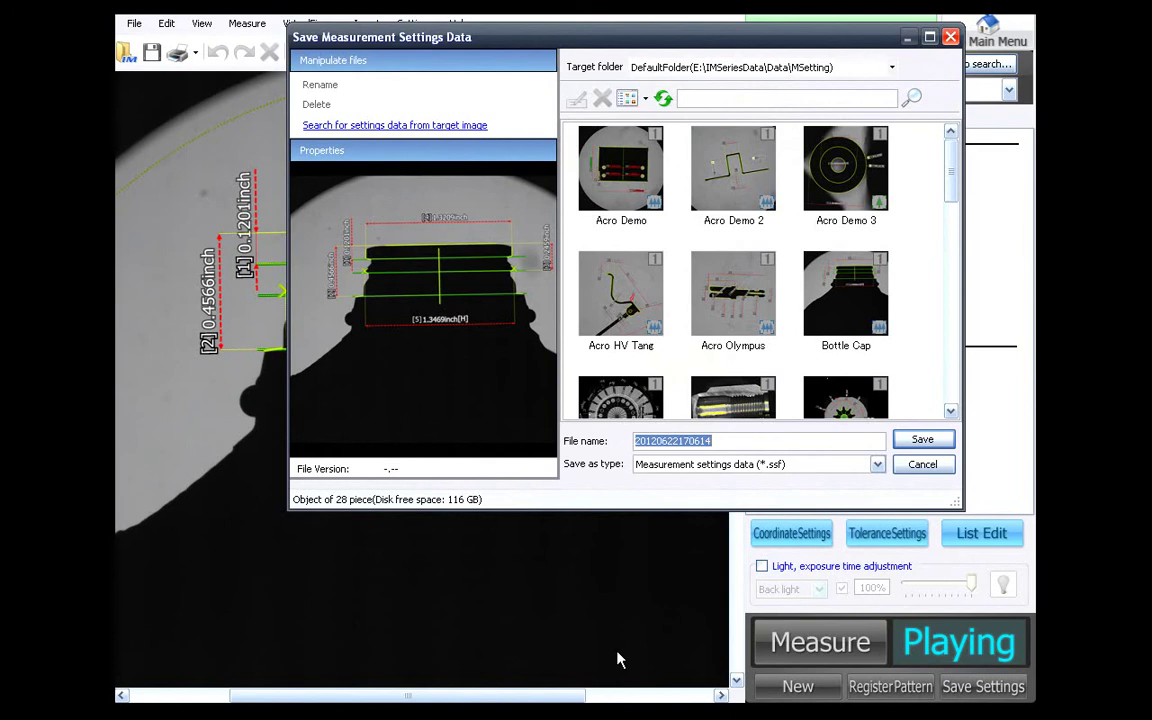
key("BackSpace")
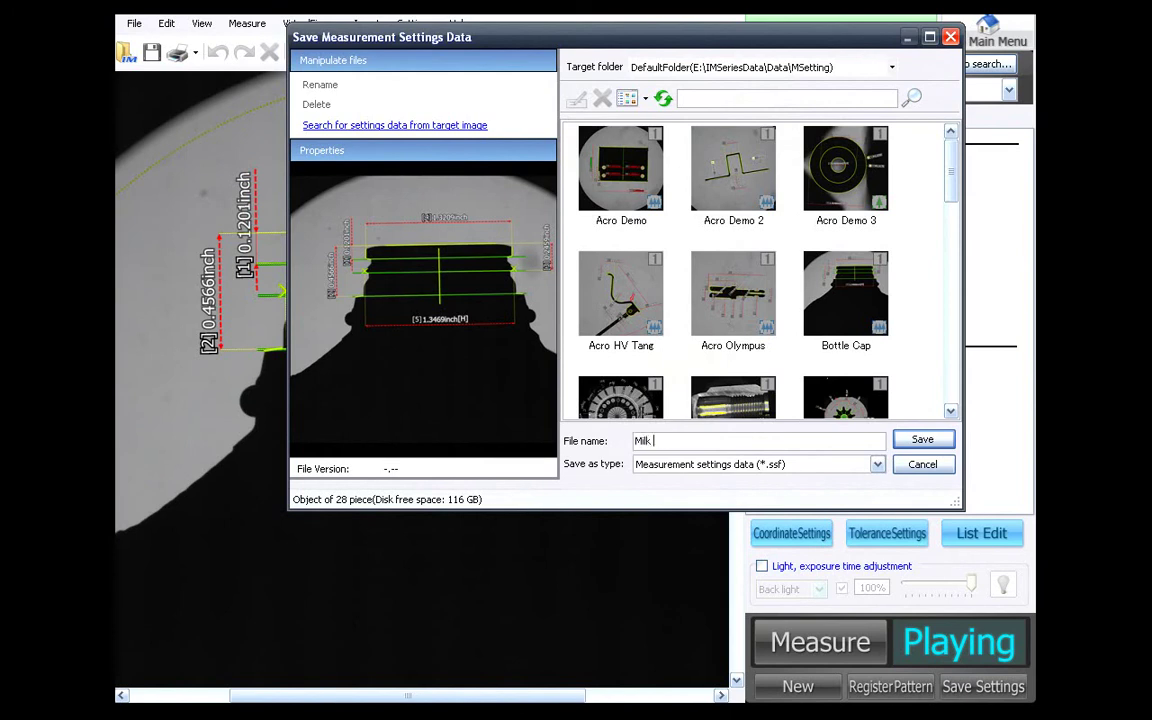
key("Return")
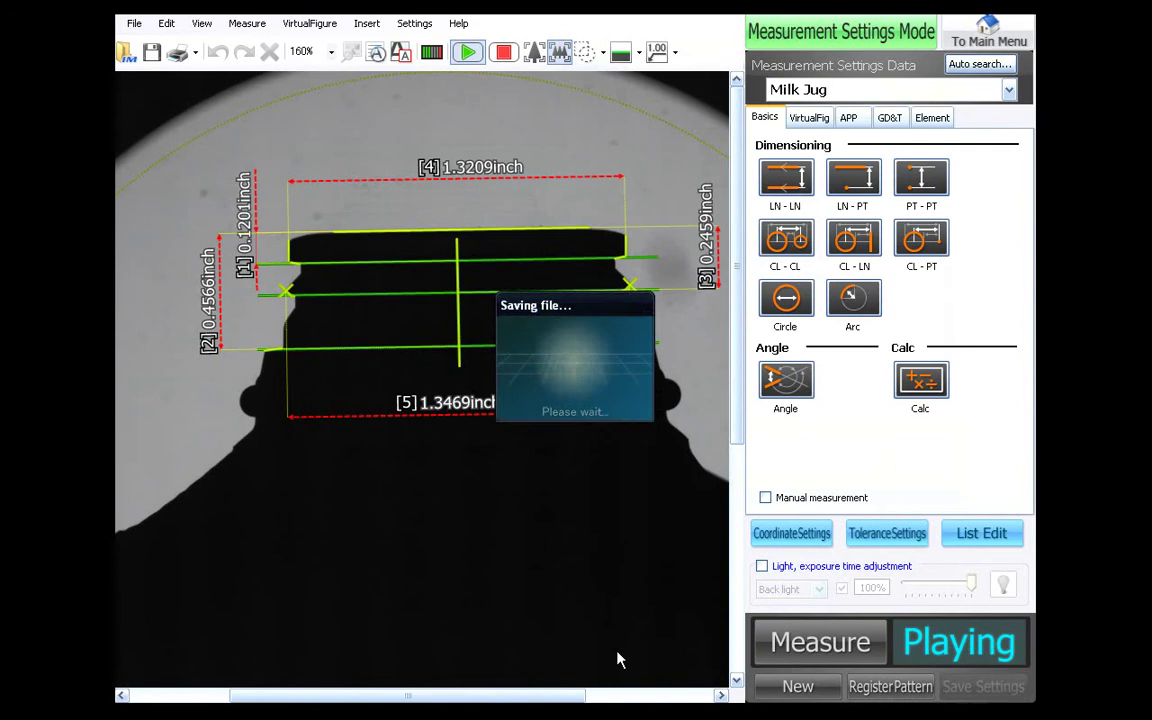
left_click(1020, 34)
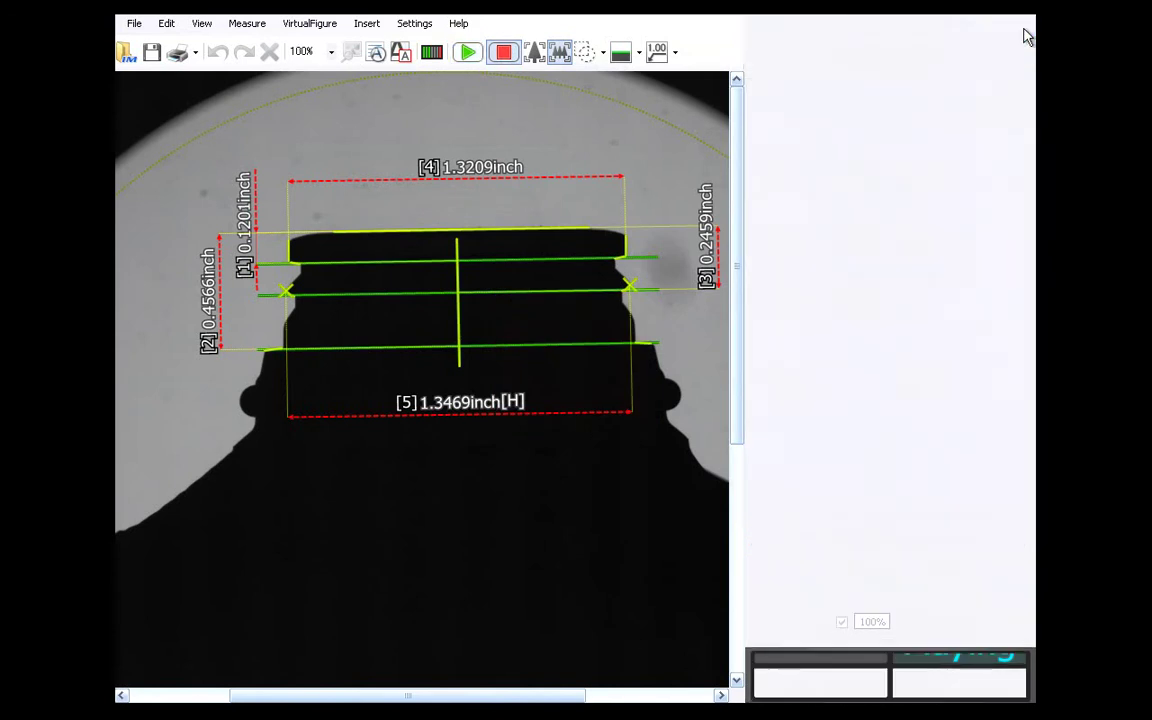
- Measure the bottle neck twice with the Milk Jug settings in Multi Measurement mode, using a different bottle orientation each time
left_click(383, 220)
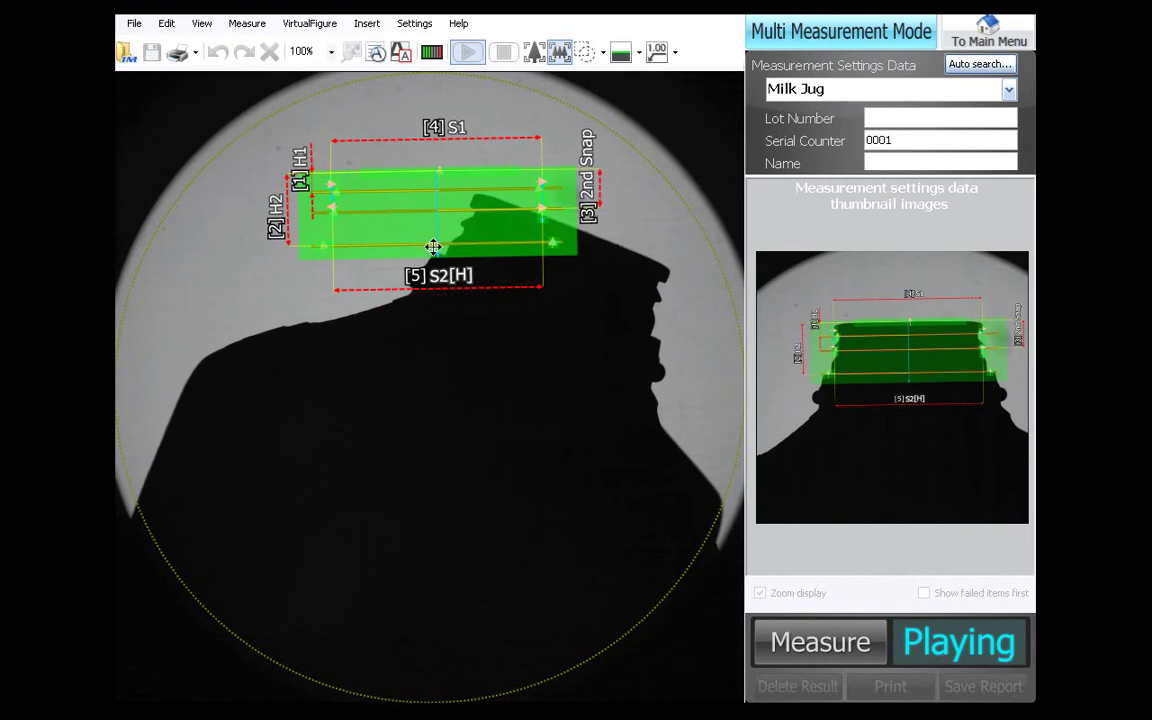
left_click(824, 650)
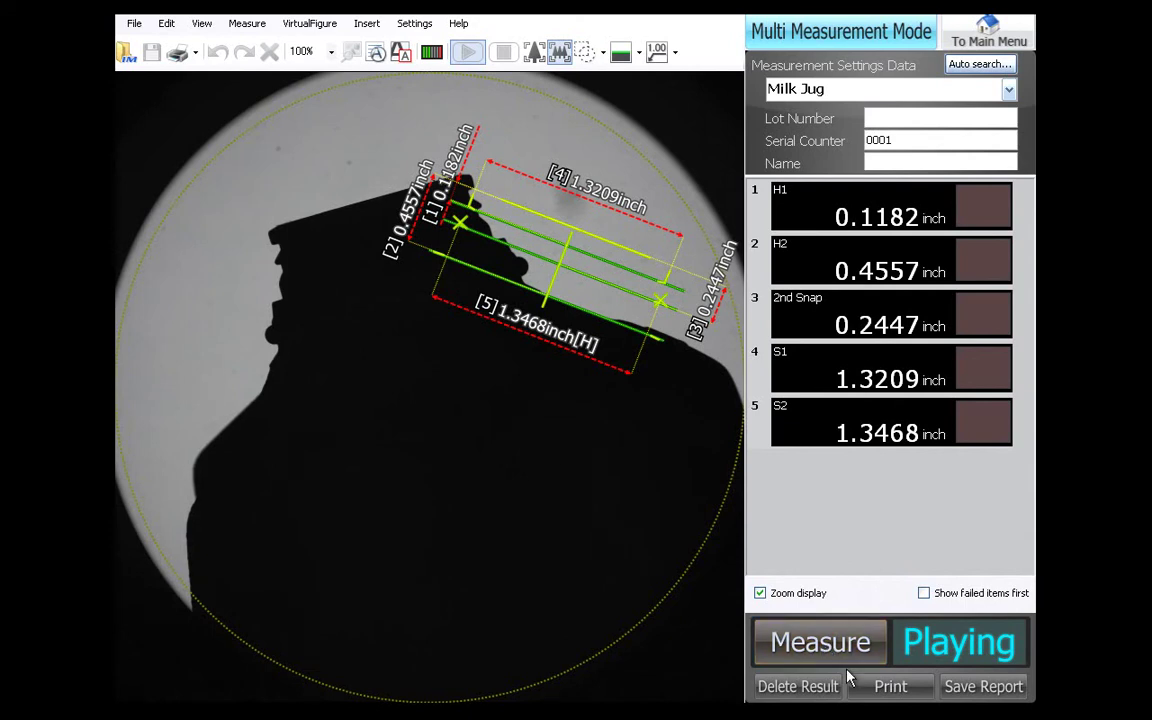
left_click(848, 662)
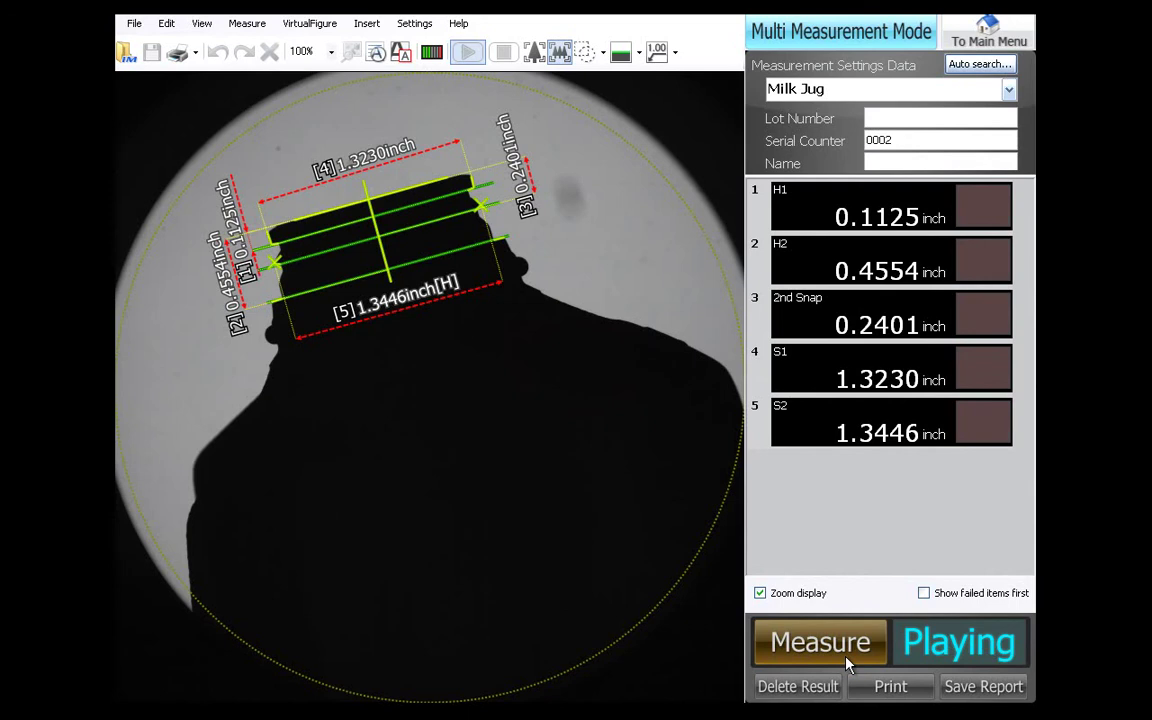
- Leave Multi Measurement mode and extract the last 500 Milk Jug results in Statistics/Analysis
left_click(978, 22)
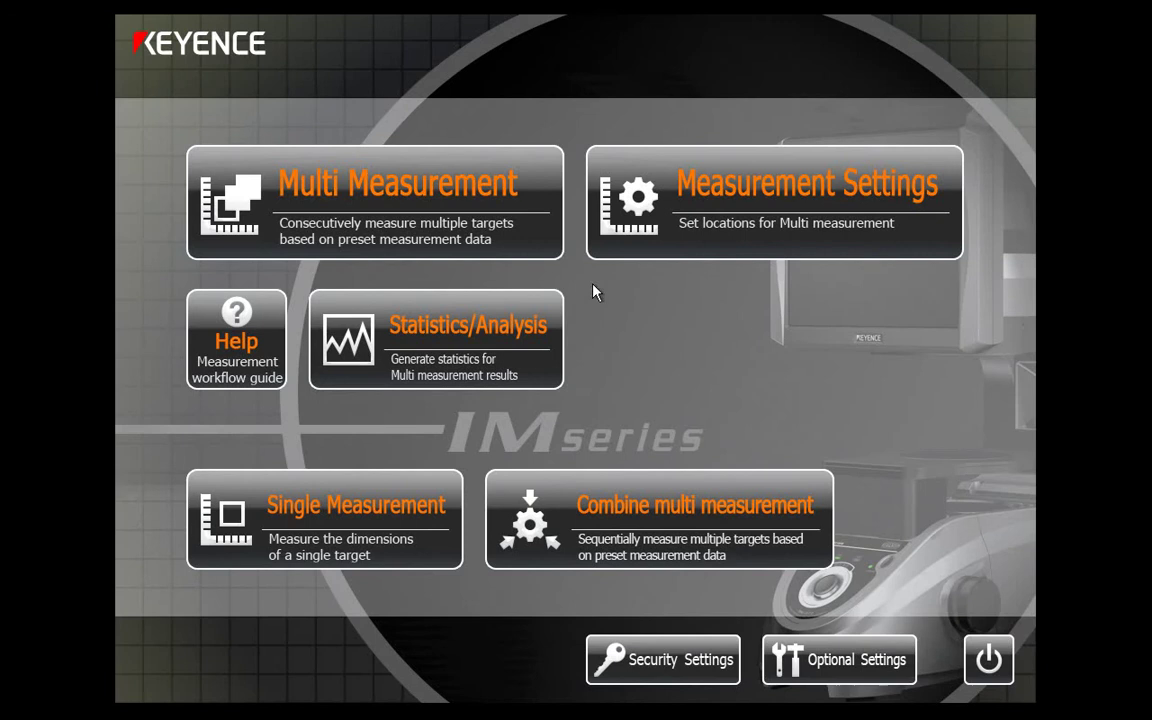
left_click(508, 310)
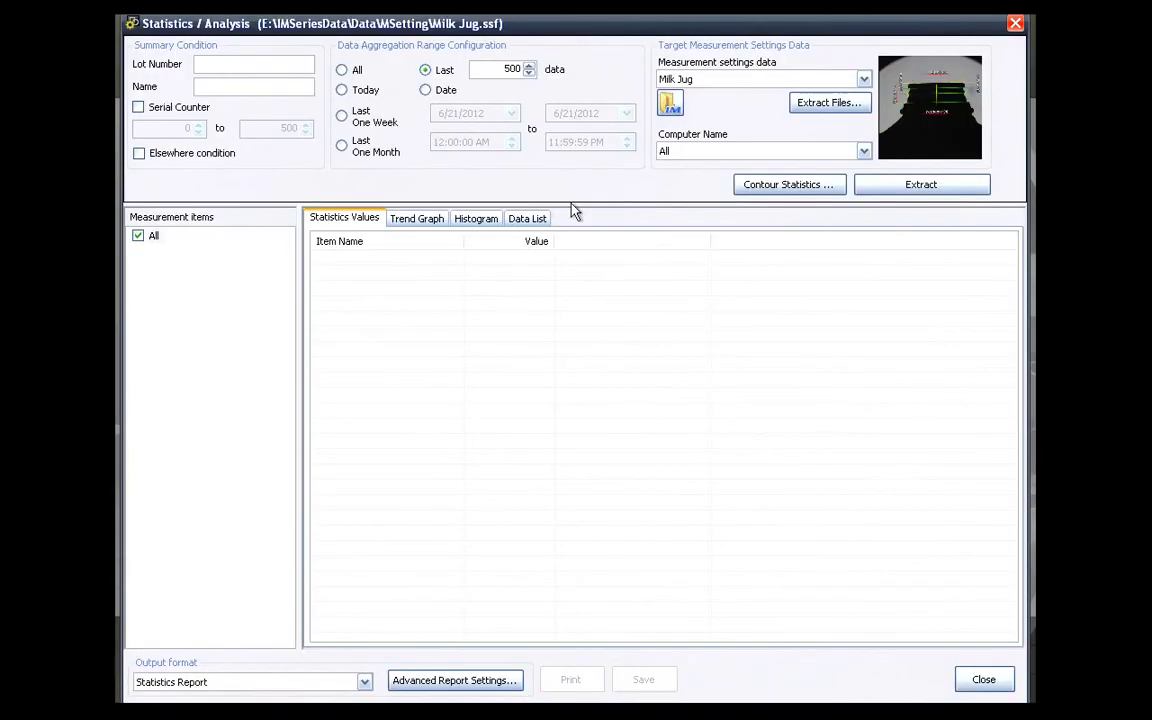
left_click(905, 185)
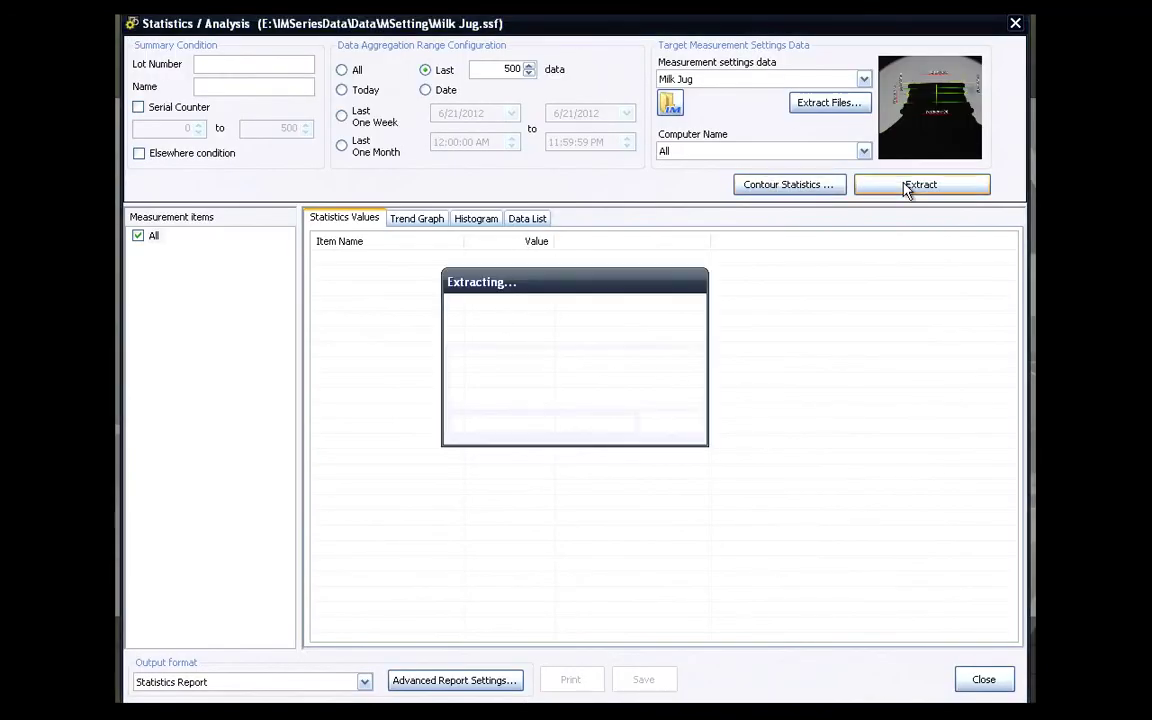
- Review the extracted data list across all measurement items, and view the statistics values for item H2
left_click(541, 221)
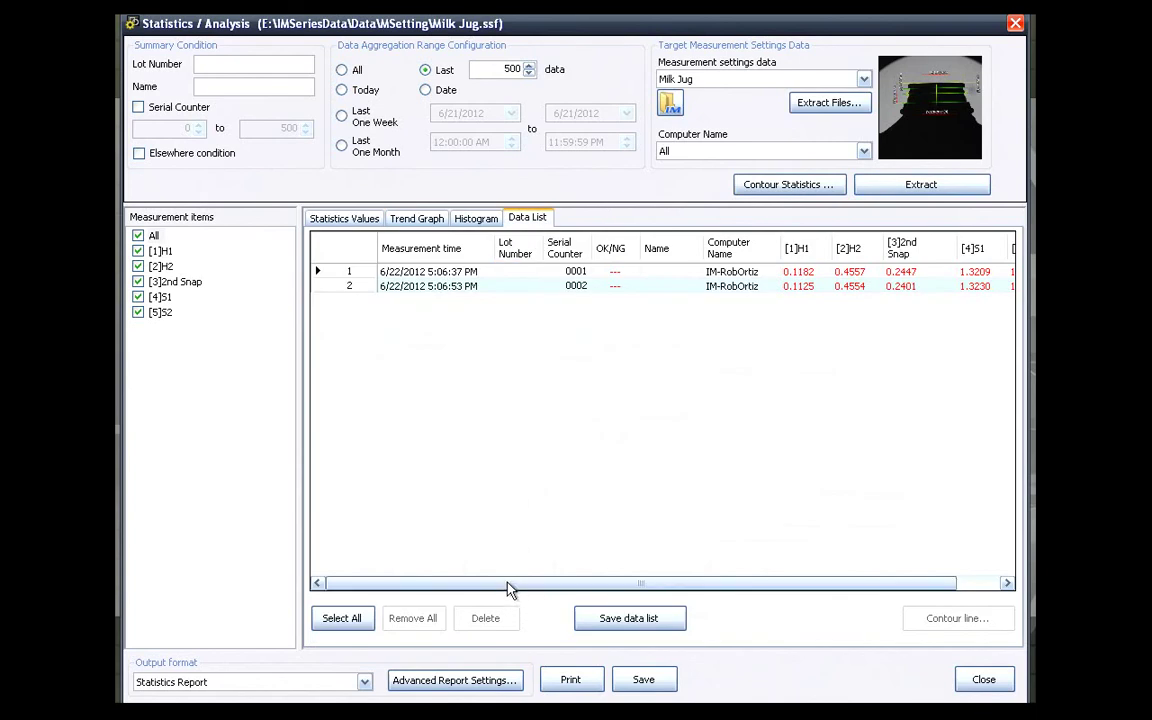
left_click_drag(507, 586, 634, 585)
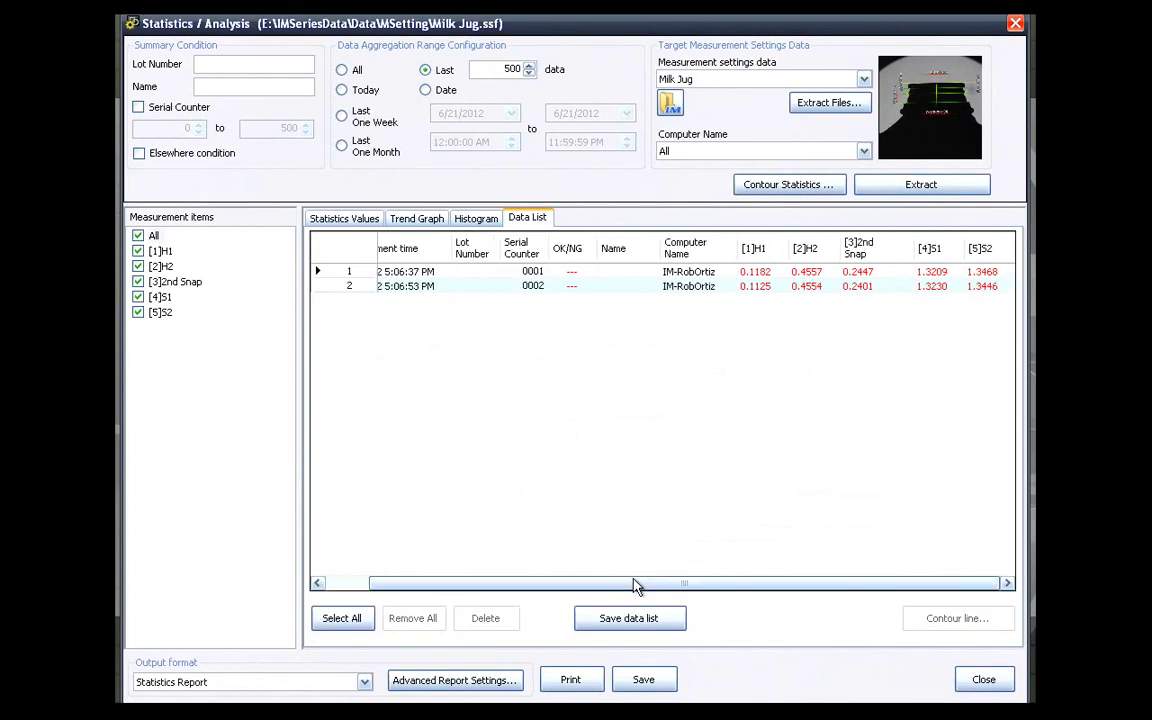
left_click(168, 267)
left_click(342, 219)
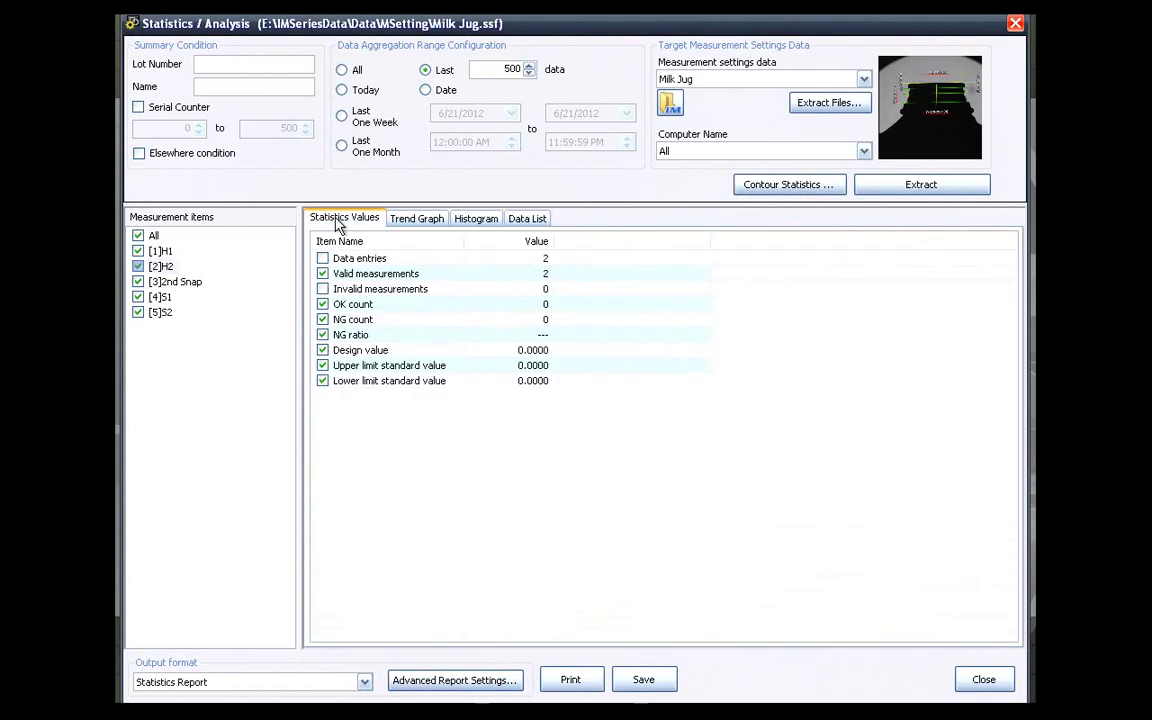